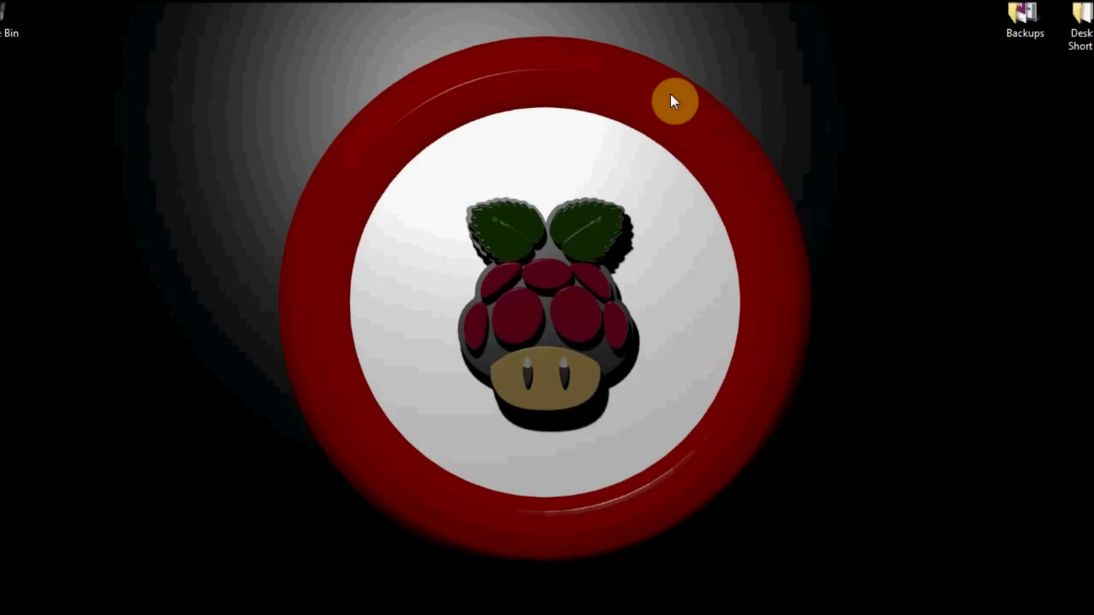
Step: Open a Windows Explorer window and browse to the \\RETROPIE network location
left_click(39, 607)
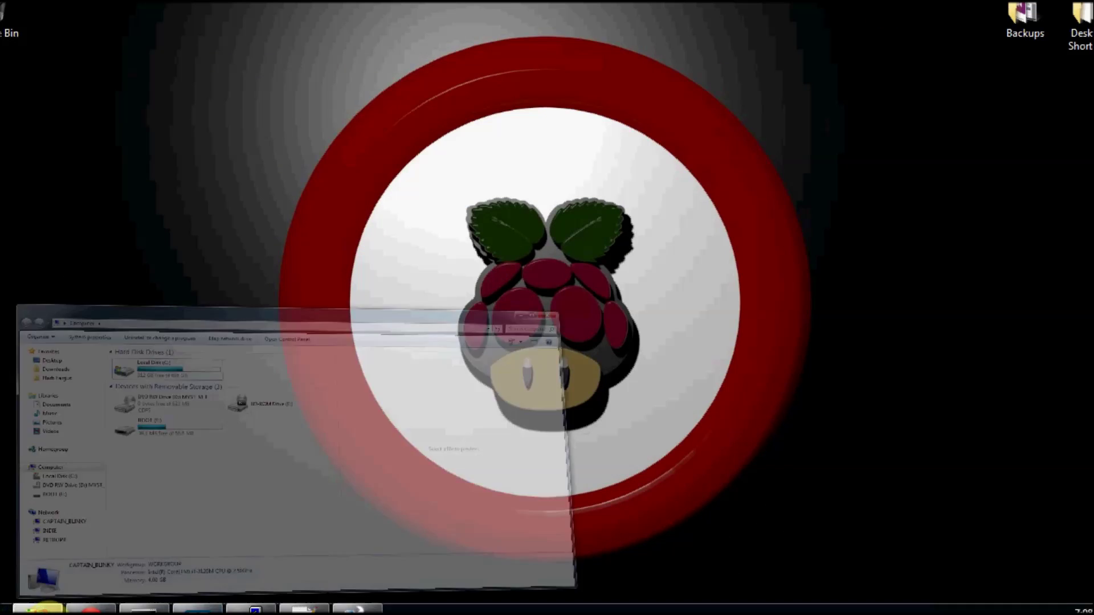
left_click(220, 46)
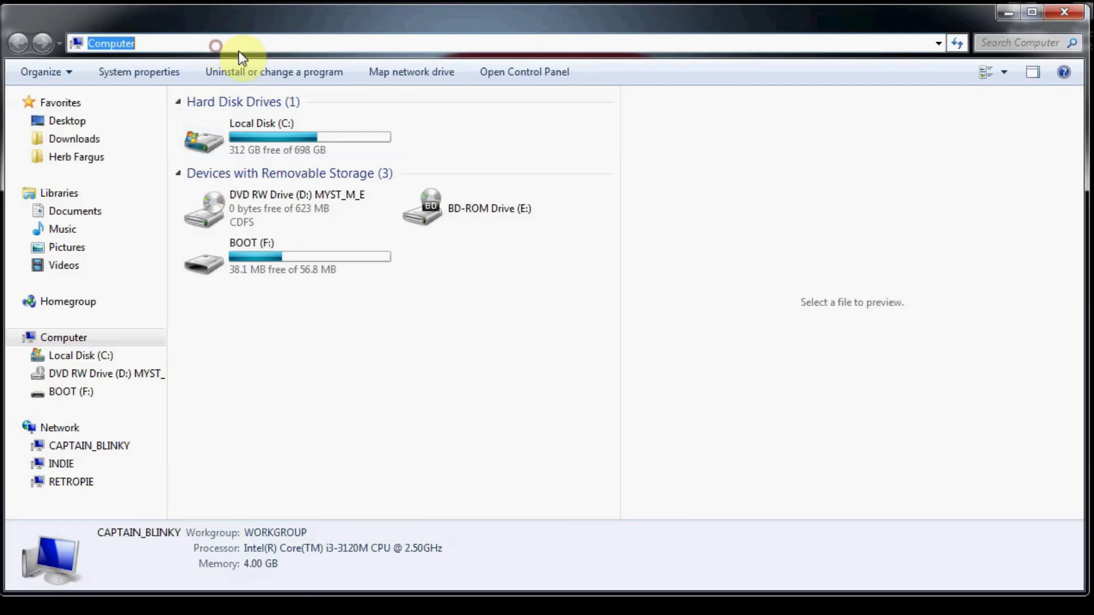
type("\\RETR")
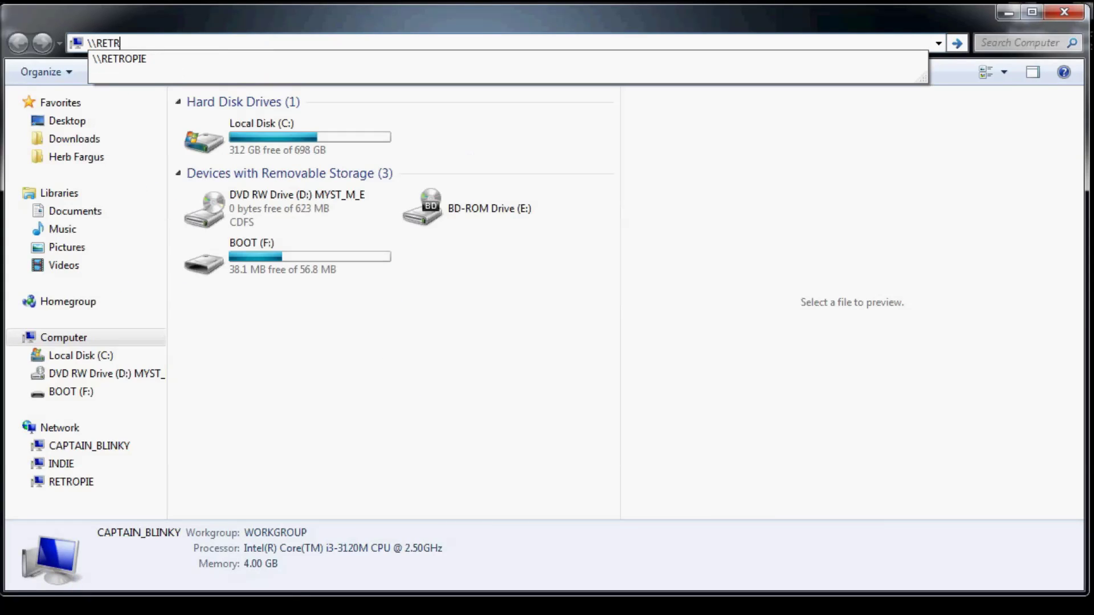
left_click(118, 57)
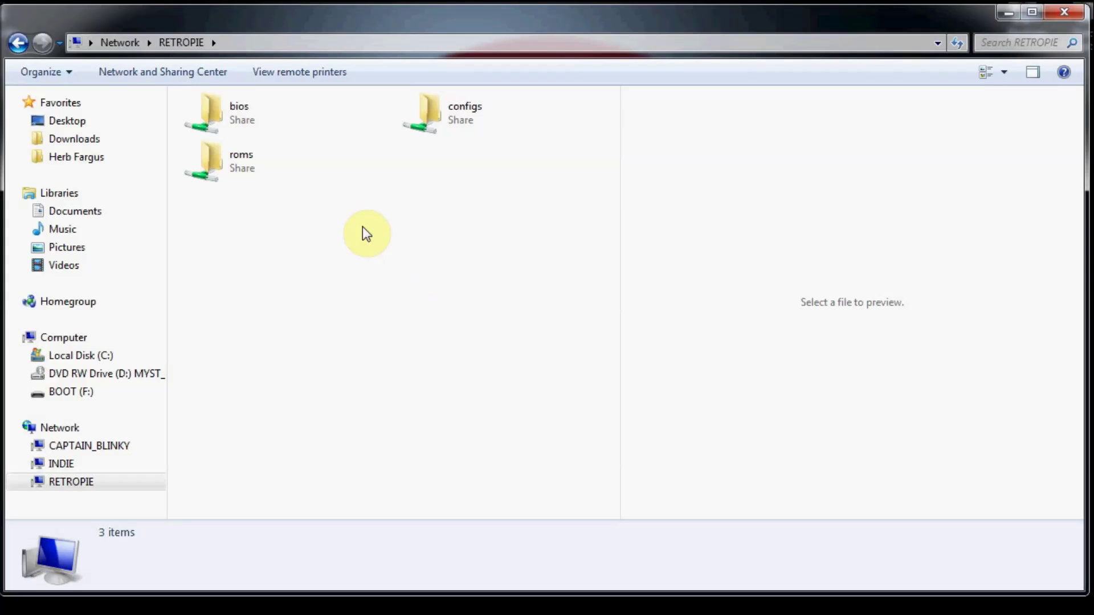
Step: Examine the system folders inside the roms share, then return to the RETROPIE shares
left_click(221, 174)
double_click(222, 174)
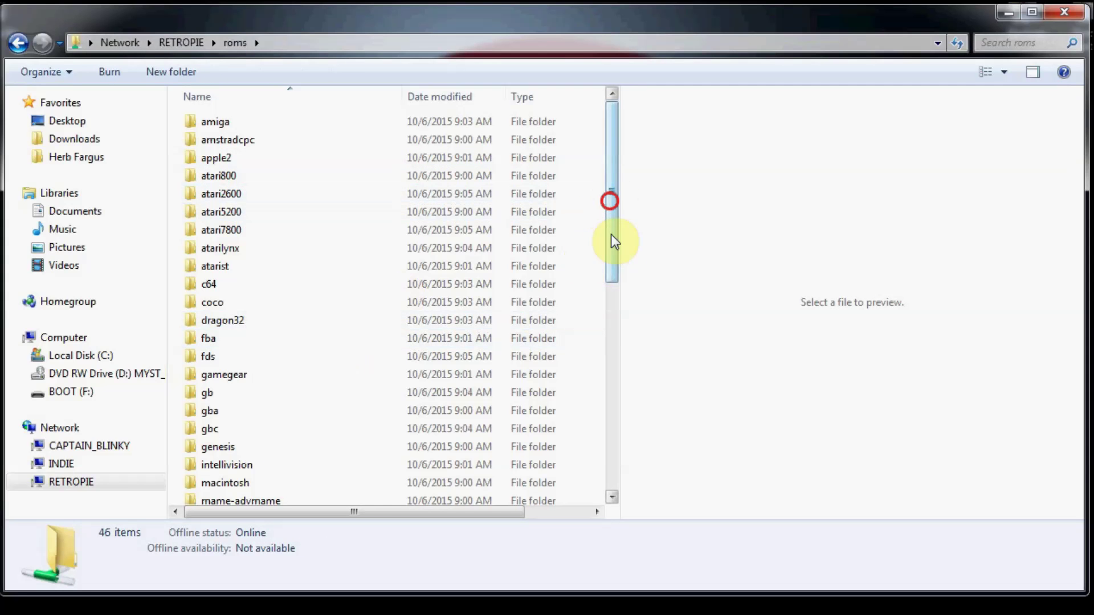
left_click_drag(610, 236, 608, 139)
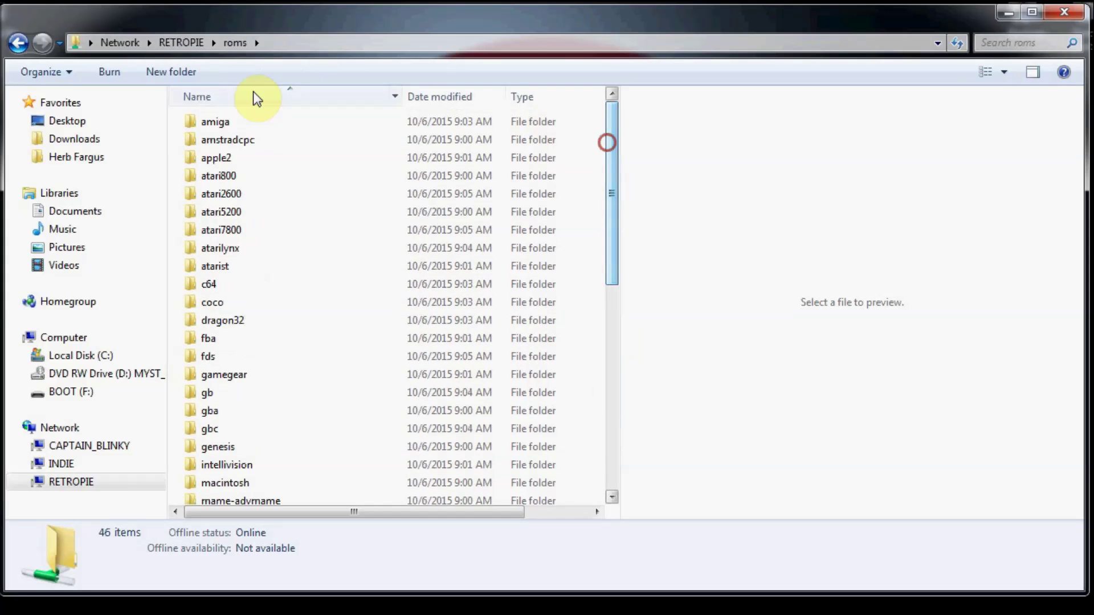
left_click(19, 45)
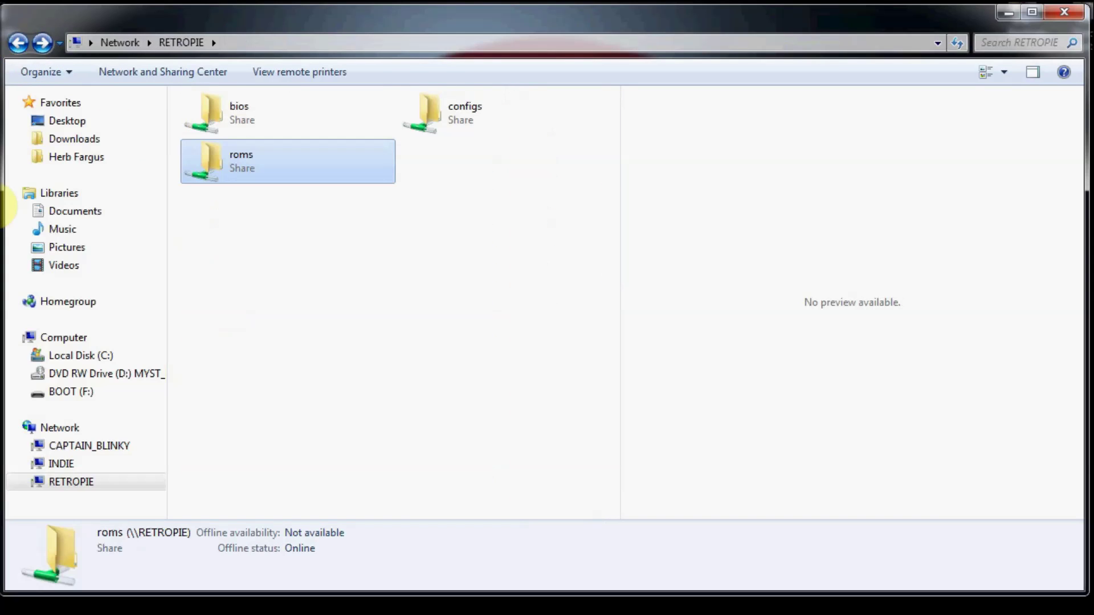
Step: Examine the contents of the bios and configs shares, returning to the RETROPIE shares after each
left_click(238, 122)
double_click(239, 122)
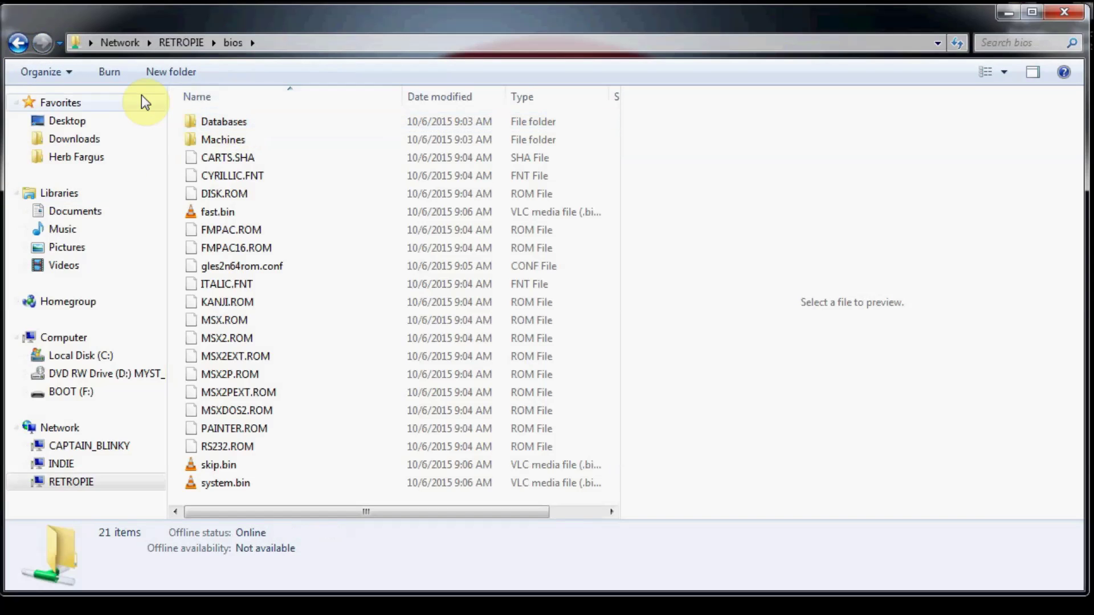
left_click(19, 43)
double_click(464, 109)
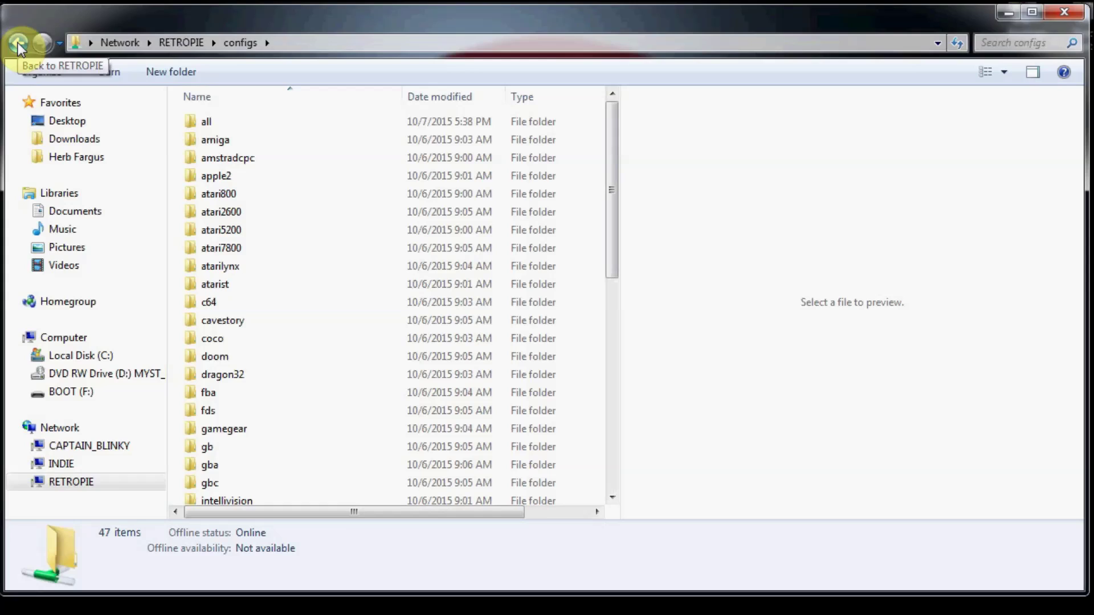
left_click(18, 43)
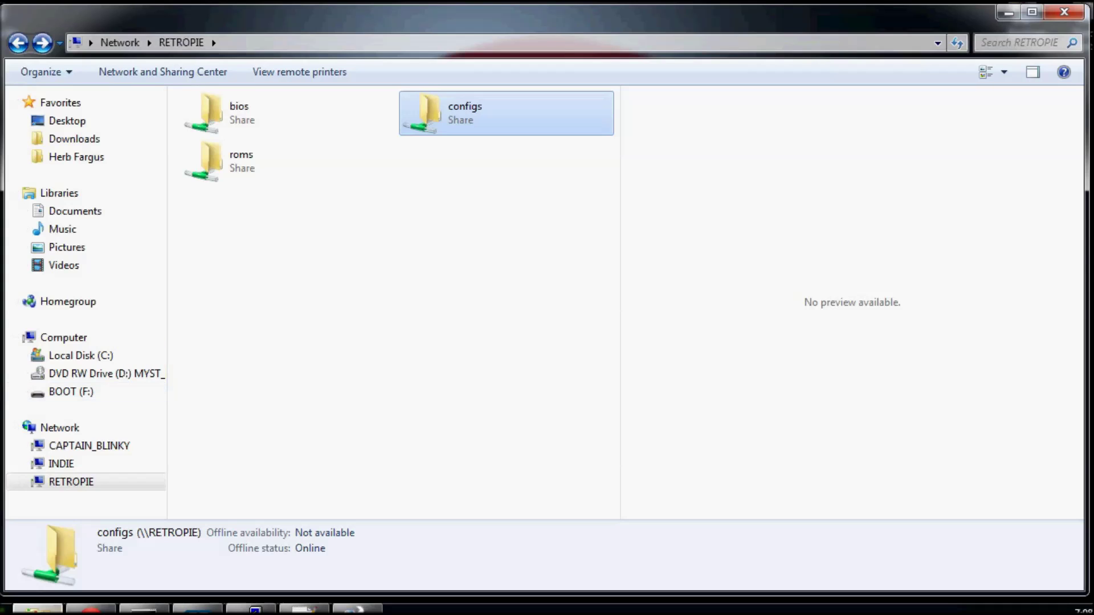
Step: Switch to WinSCP, log in to the saved SFTP session for host RETROPIE, and enlarge its window
left_click(17, 609)
left_click(21, 150)
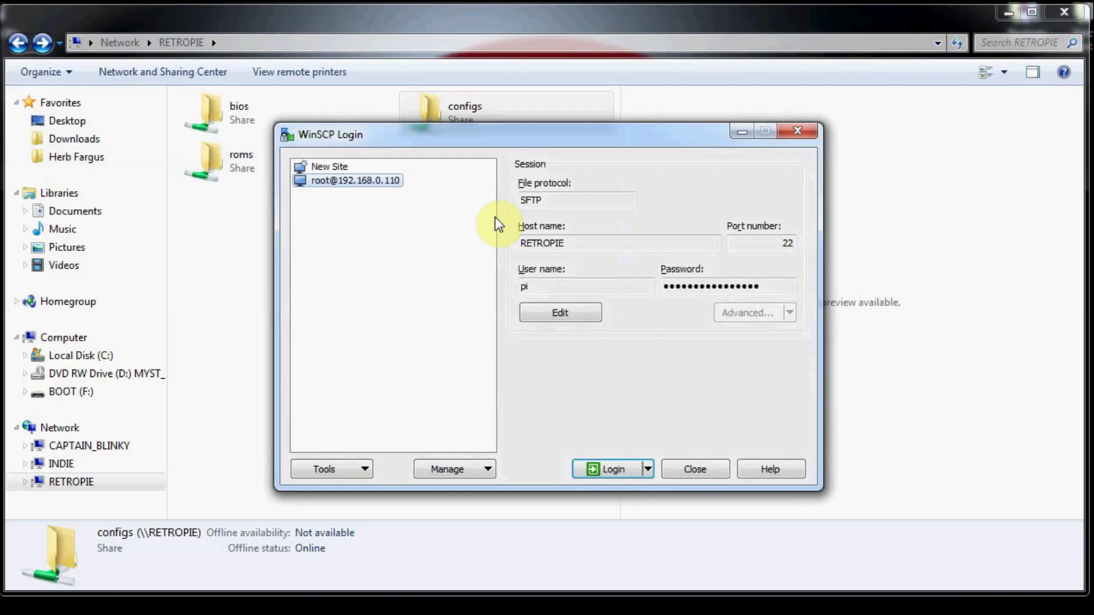
left_click(614, 479)
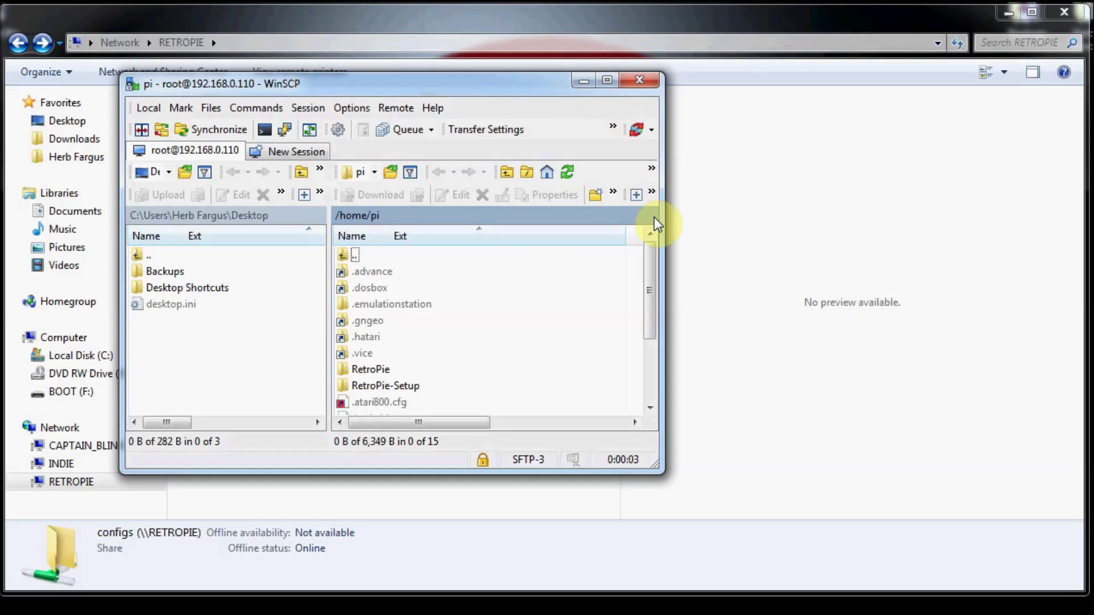
left_click_drag(660, 218, 947, 245)
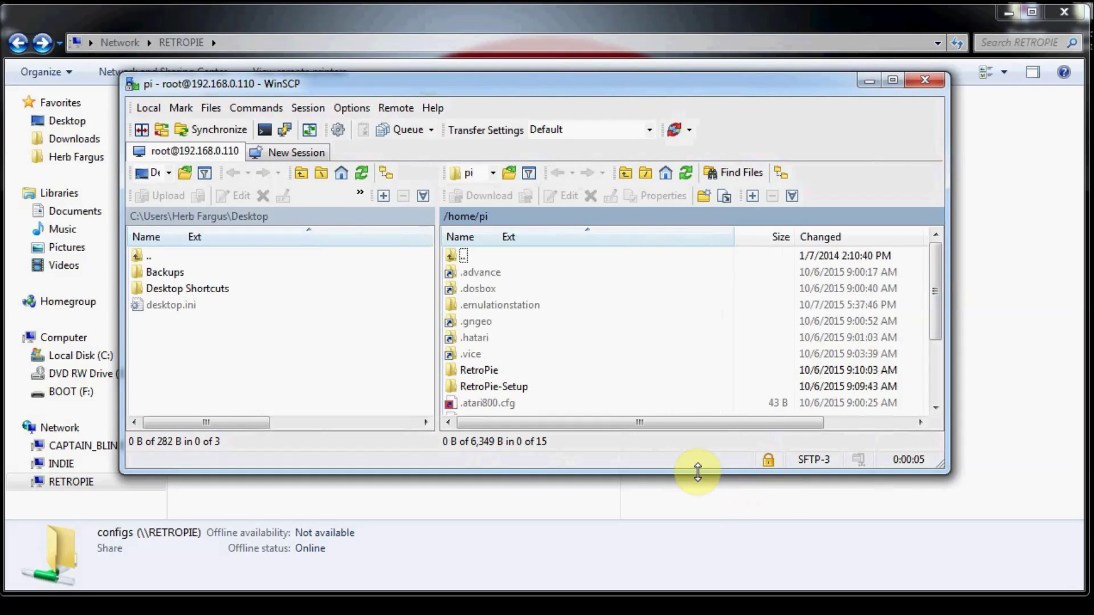
left_click_drag(696, 473, 702, 572)
Step: Examine the RetroPie folder and the .emulationstation gamelists folder under /home/pi on the remote side
double_click(481, 371)
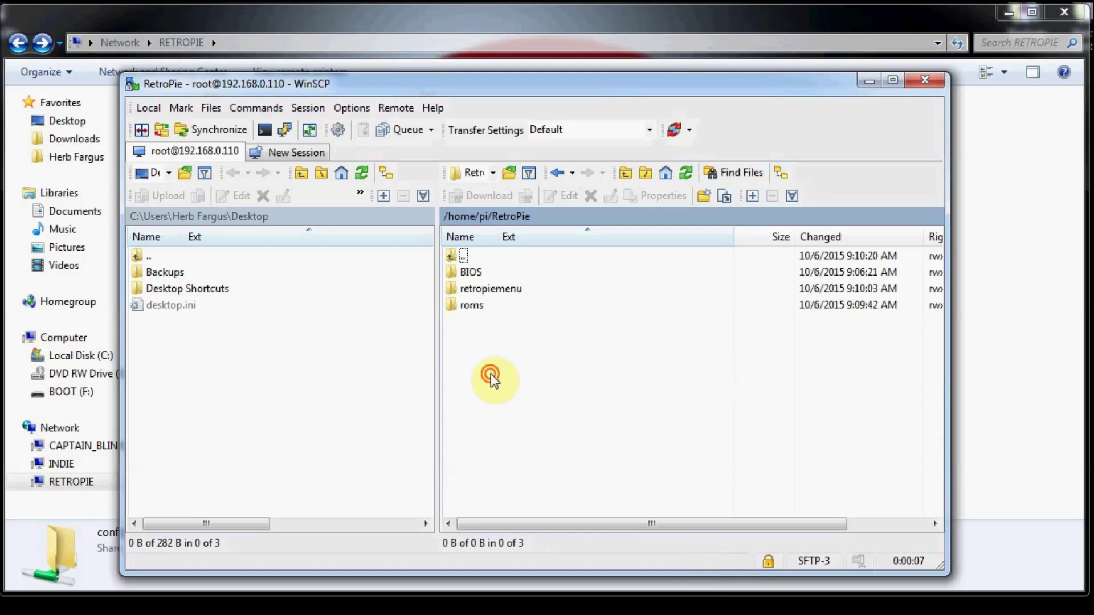
left_click(482, 217)
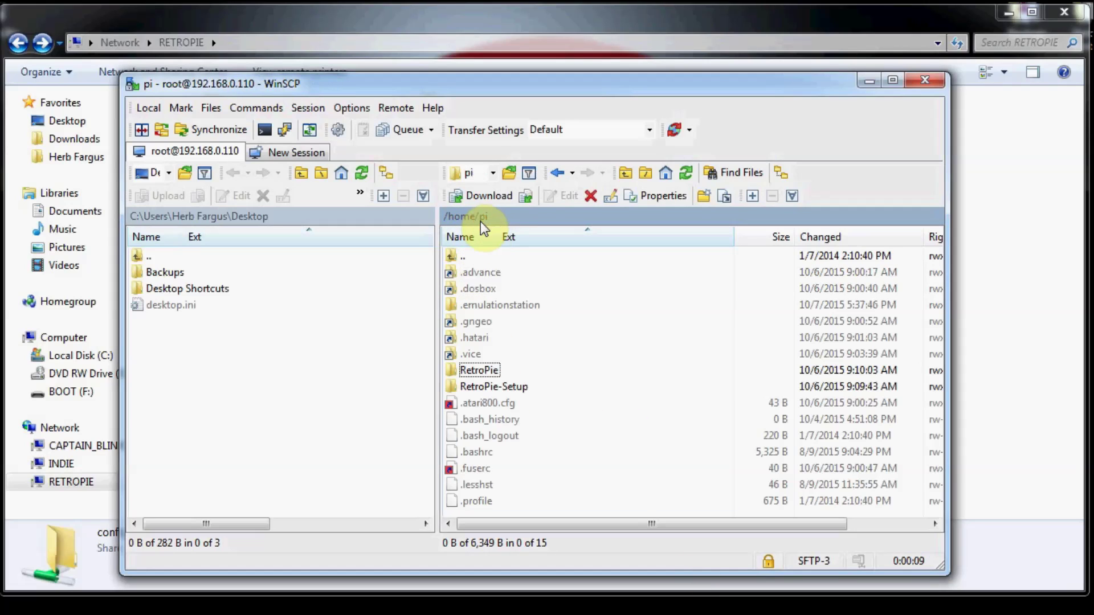
double_click(472, 308)
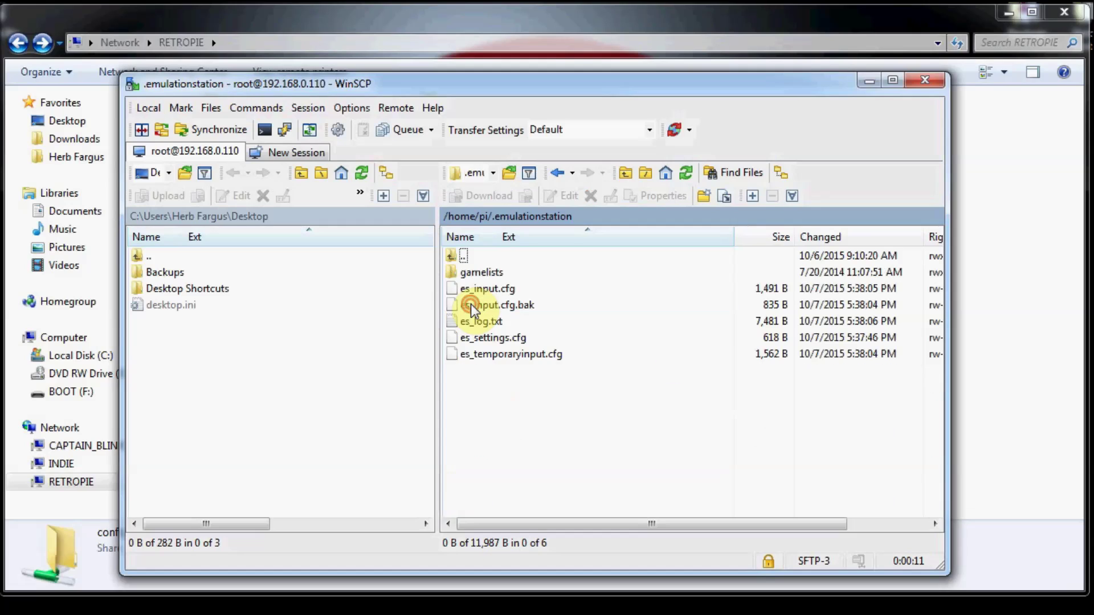
double_click(479, 275)
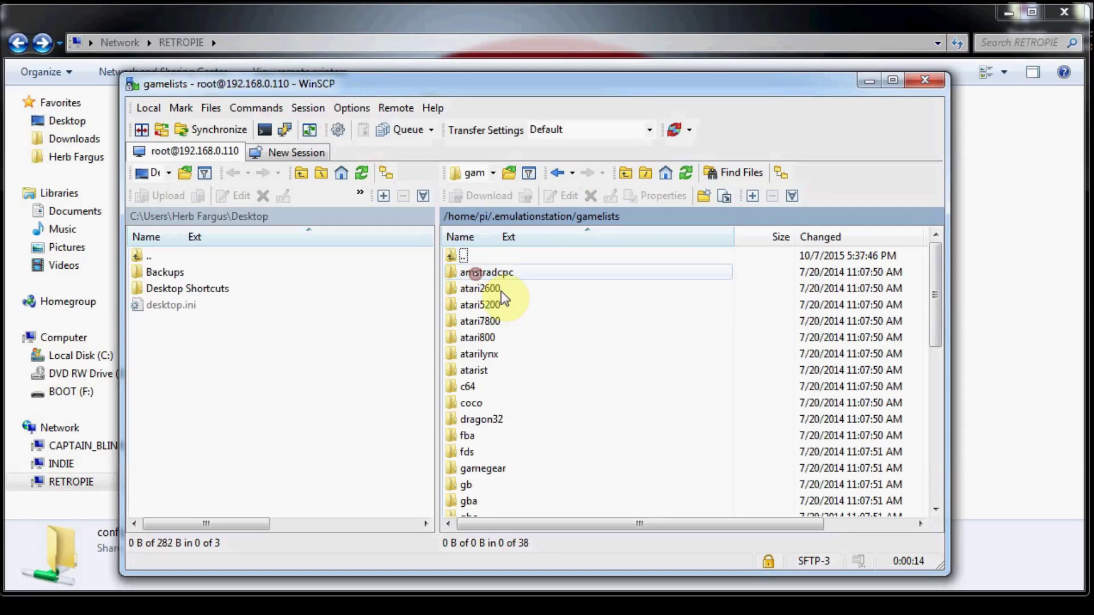
left_click_drag(923, 318, 930, 274)
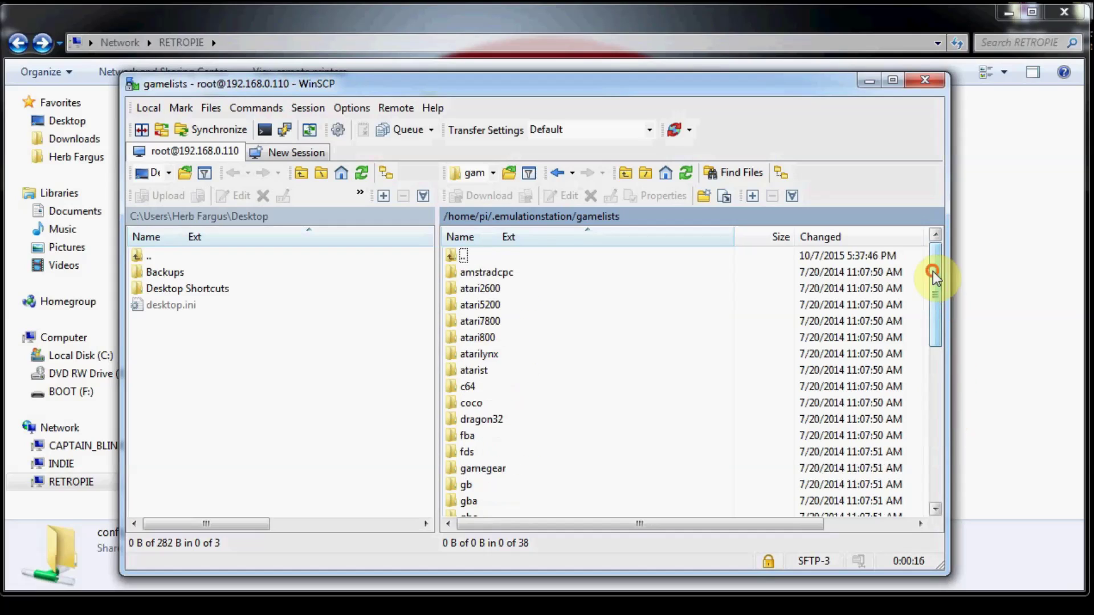
double_click(456, 255)
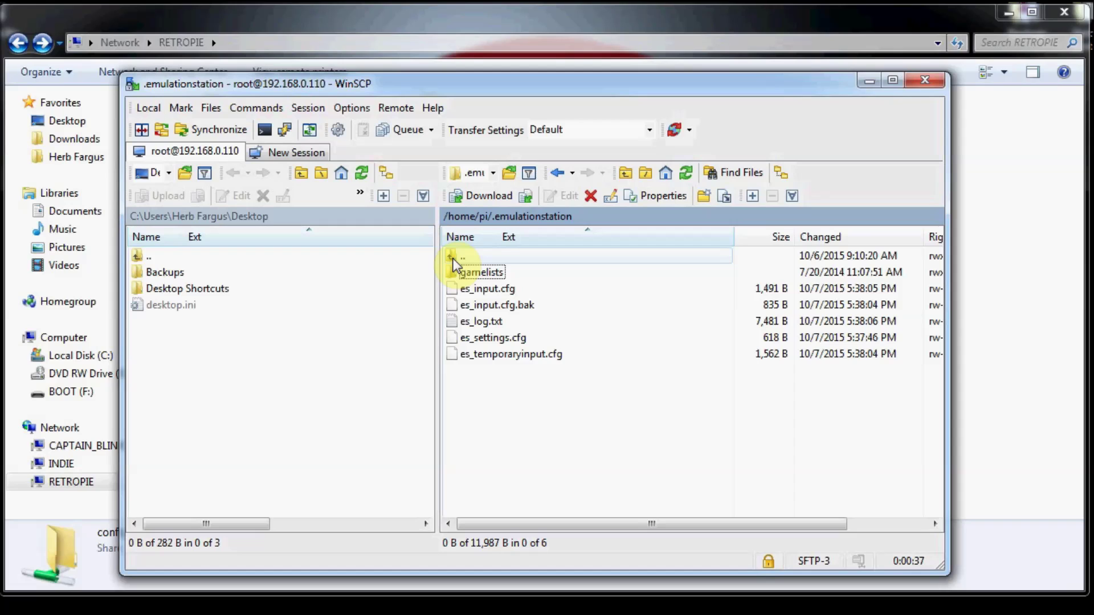
Step: Minimize WinSCP and launch Win32 Disk Imager as administrator
left_click(868, 81)
key("super")
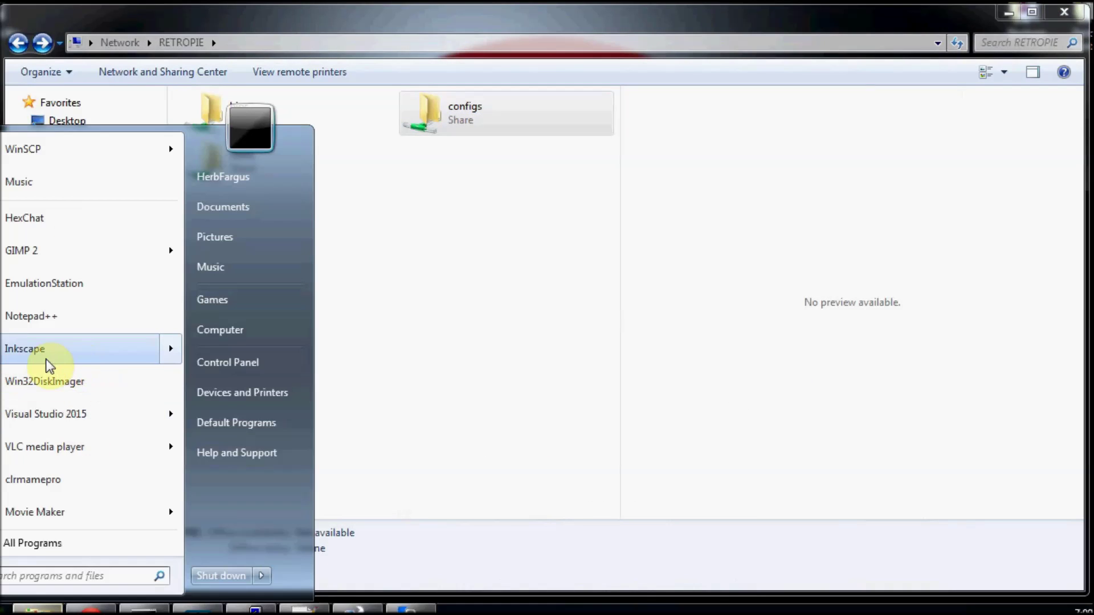
right_click(21, 382)
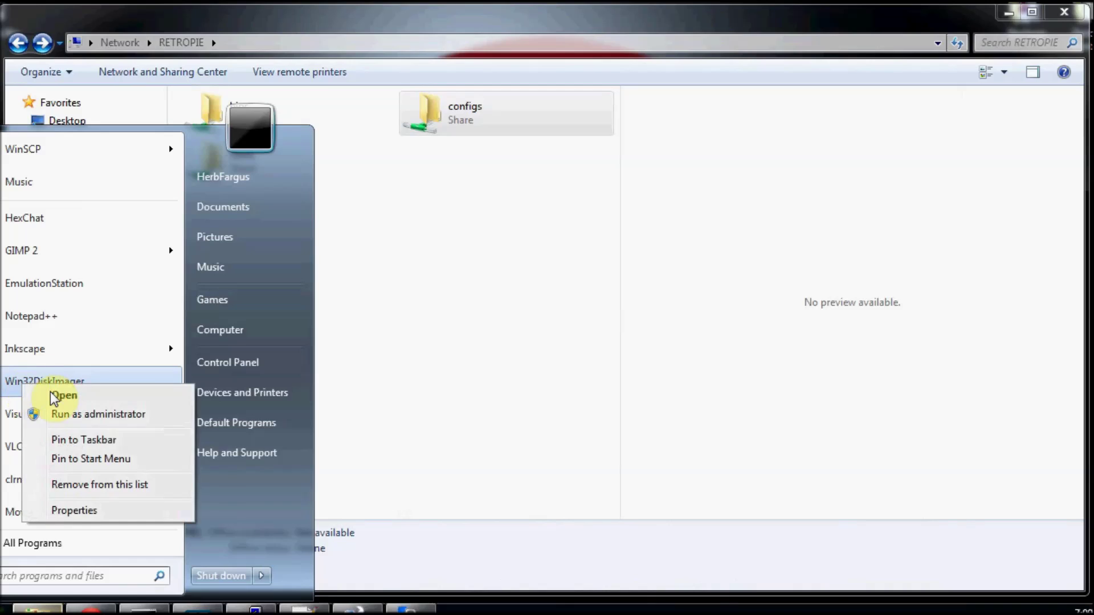
left_click(91, 415)
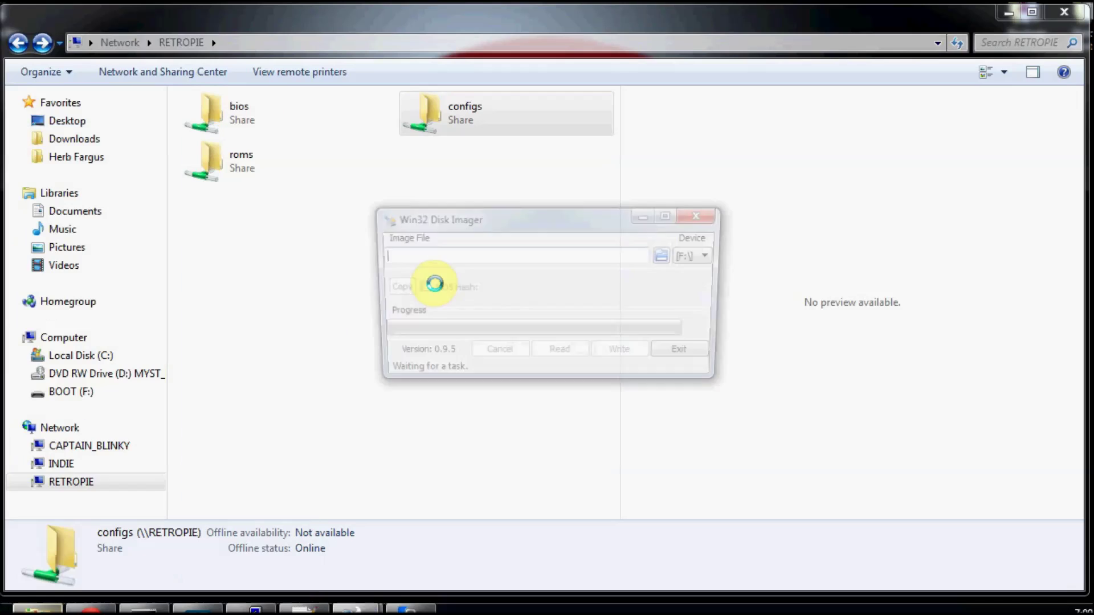
Step: Set the disk image file to backup.img in the Downloads folder and bring Win32 Disk Imager back into view
left_click(674, 257)
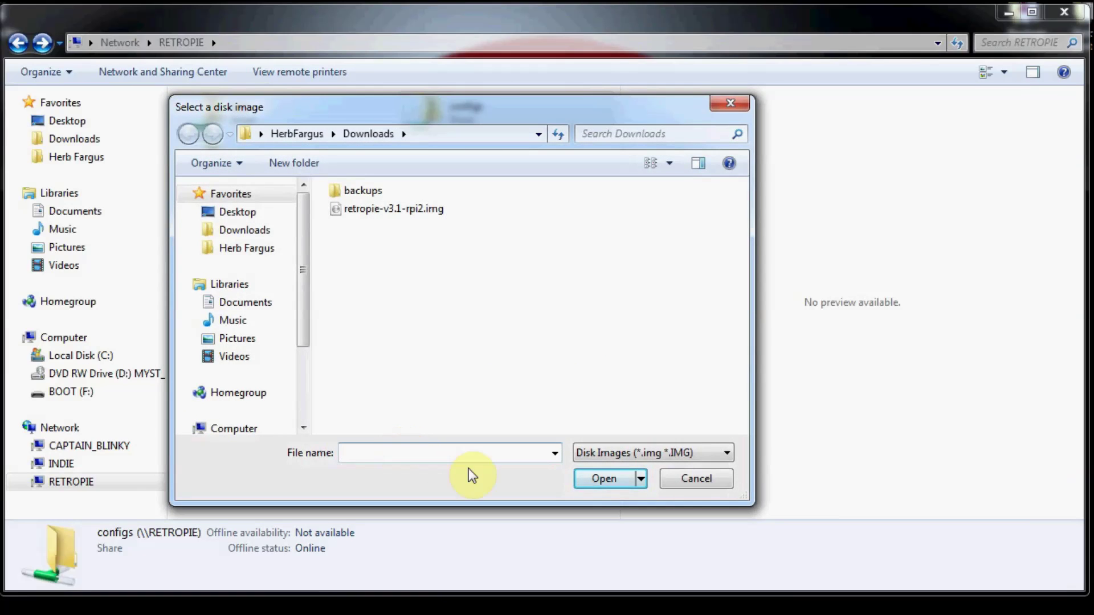
type("backup.img")
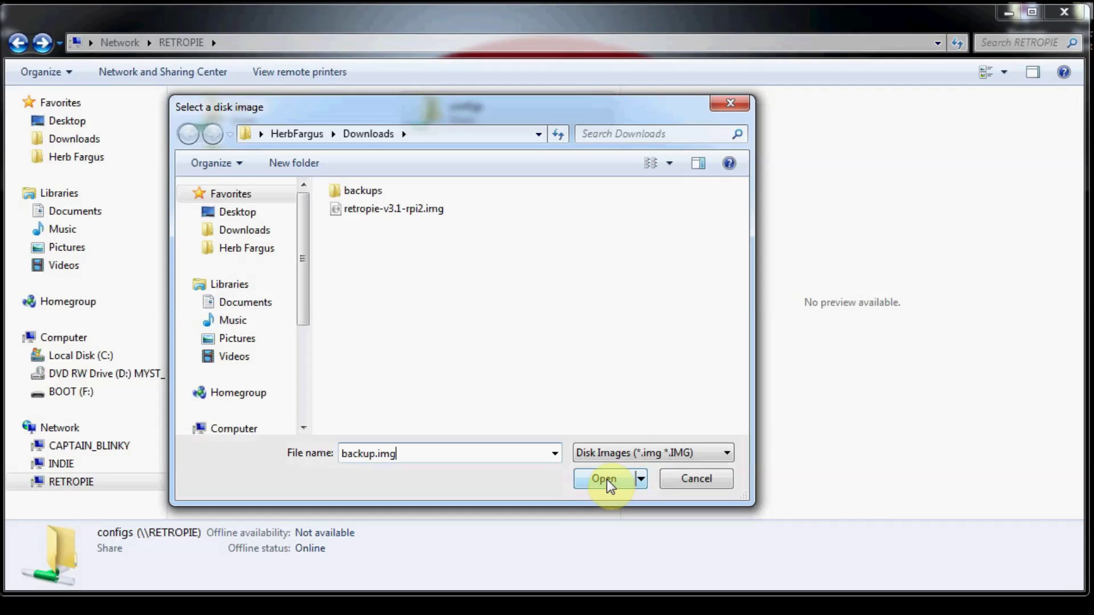
left_click(605, 479)
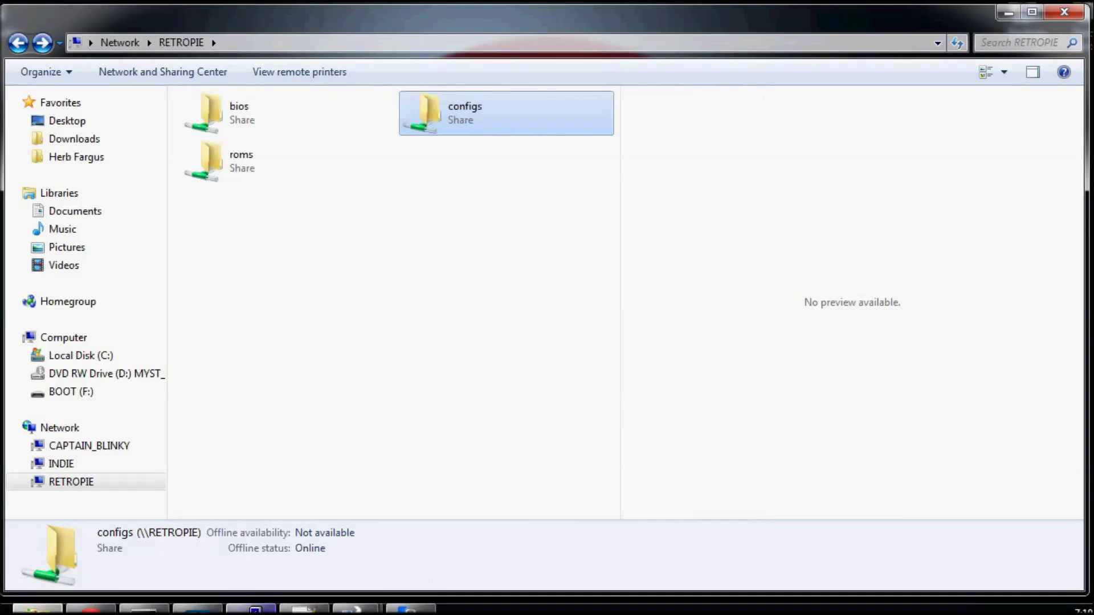
mouse_move(356, 607)
left_click(427, 549)
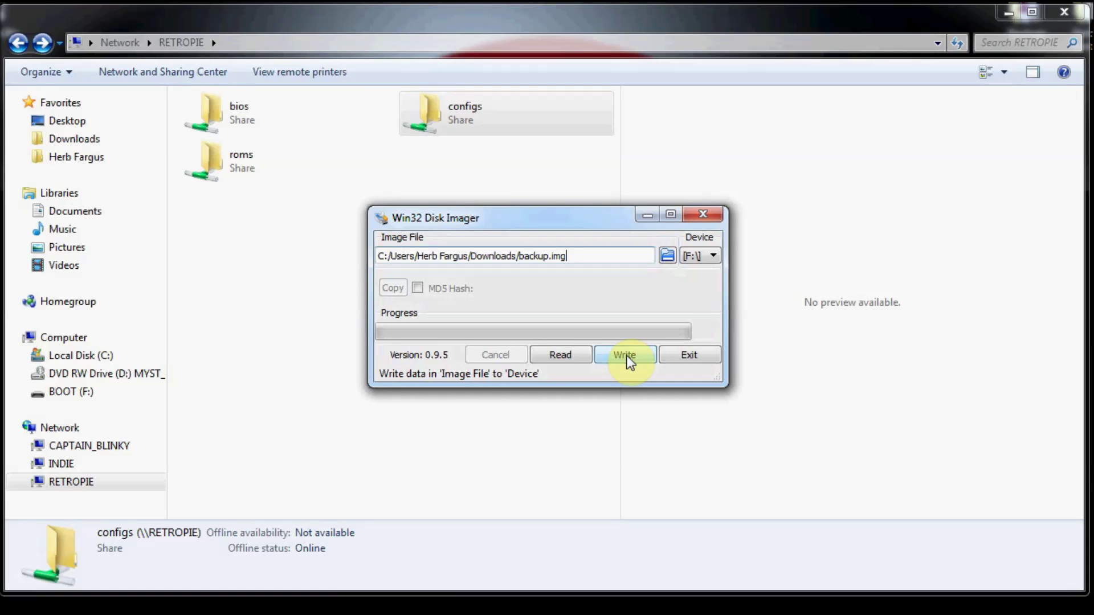
Step: Close Win32 Disk Imager and minimize the Windows Explorer window
left_click(565, 357)
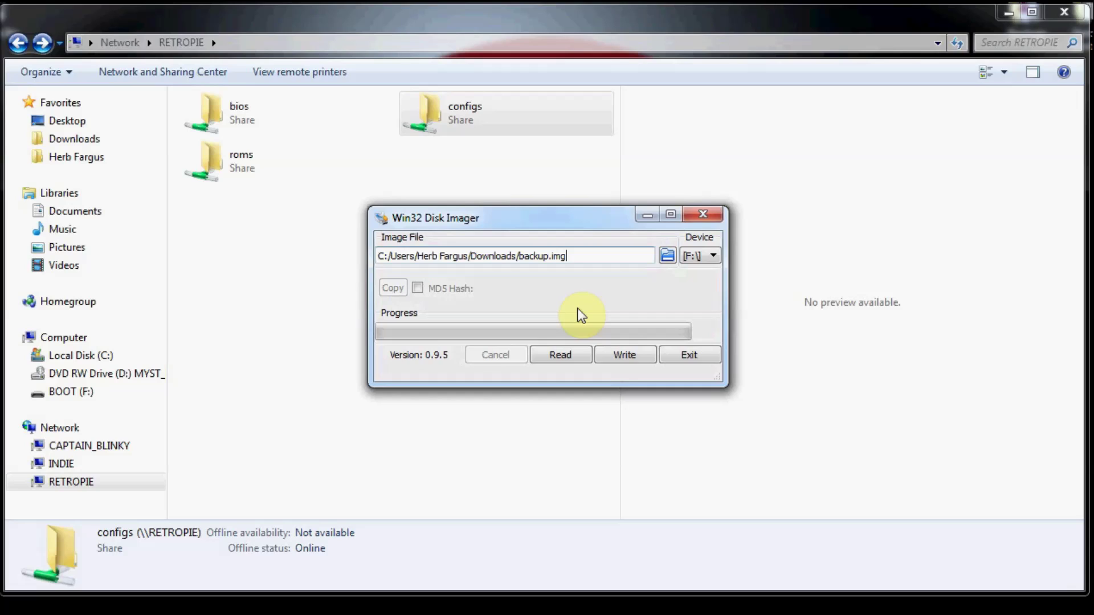
left_click(702, 215)
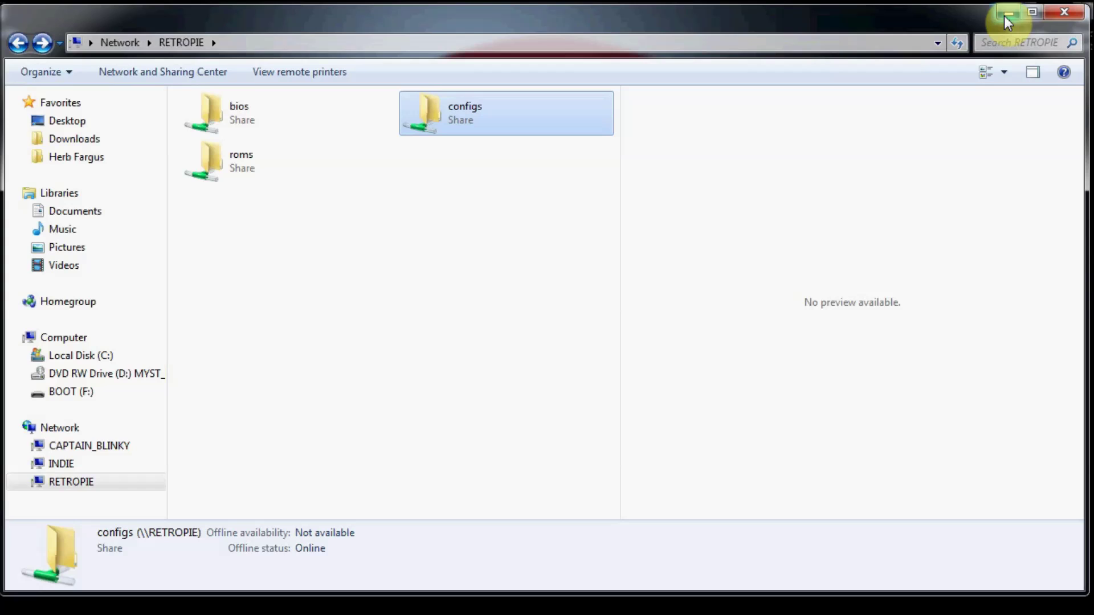
left_click(1007, 13)
Step: Switch to EmulationStation, open the RetroPie system, and look through its configuration entries around Configure WiFi
mouse_move(410, 608)
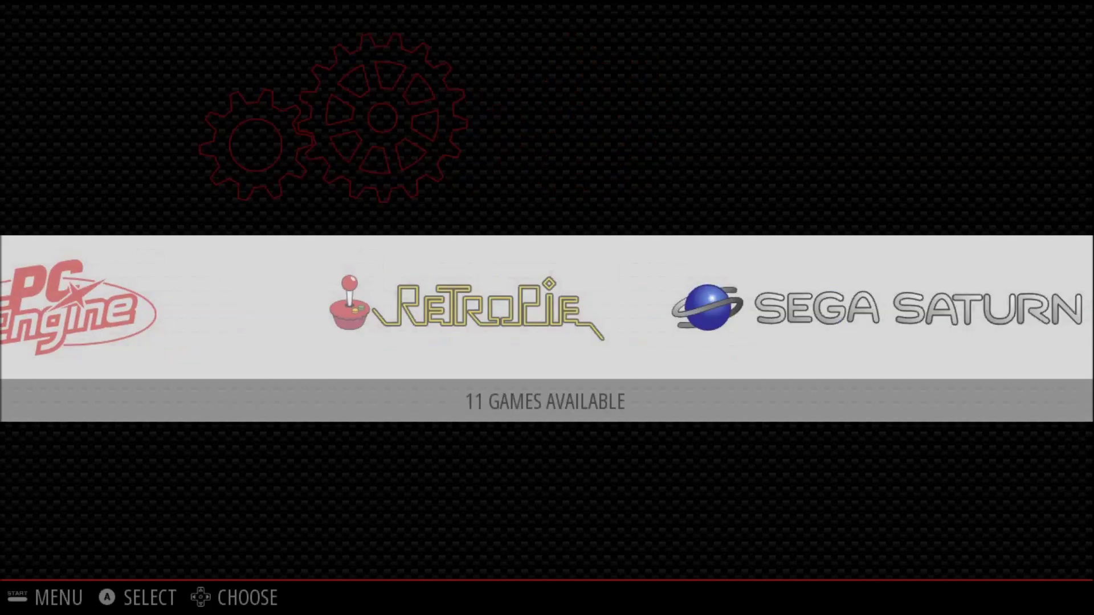
key("Left")
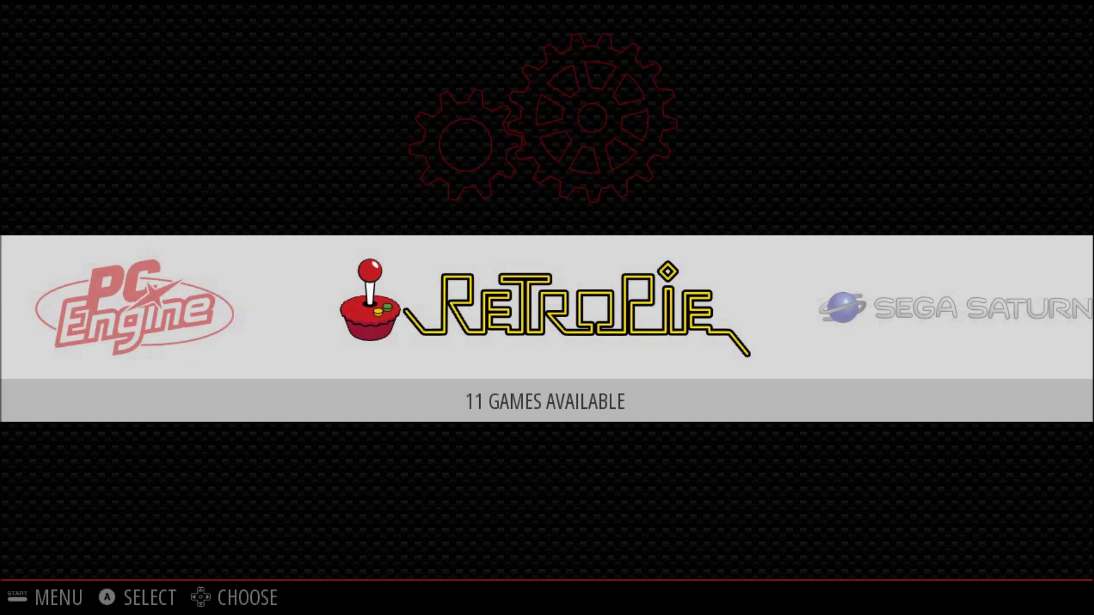
key("Return")
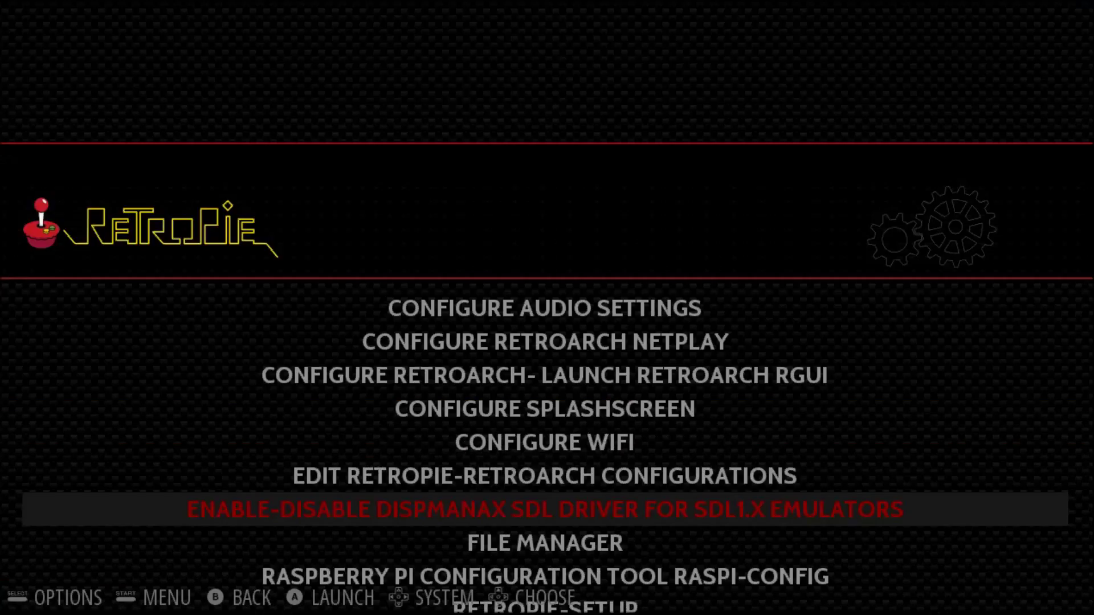
key("Up")
key("Up")
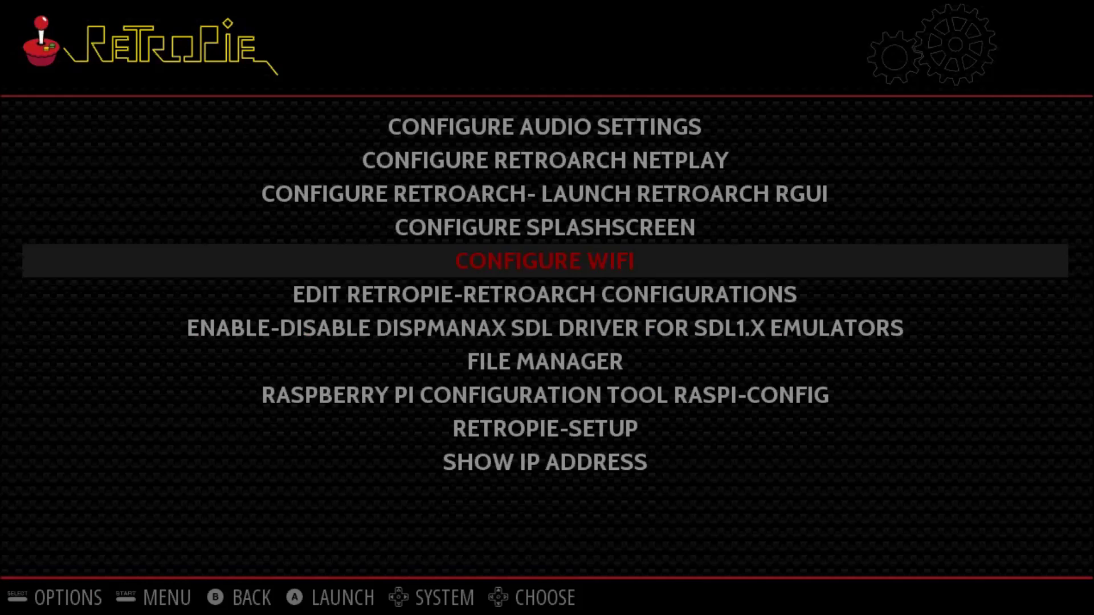
key("Up")
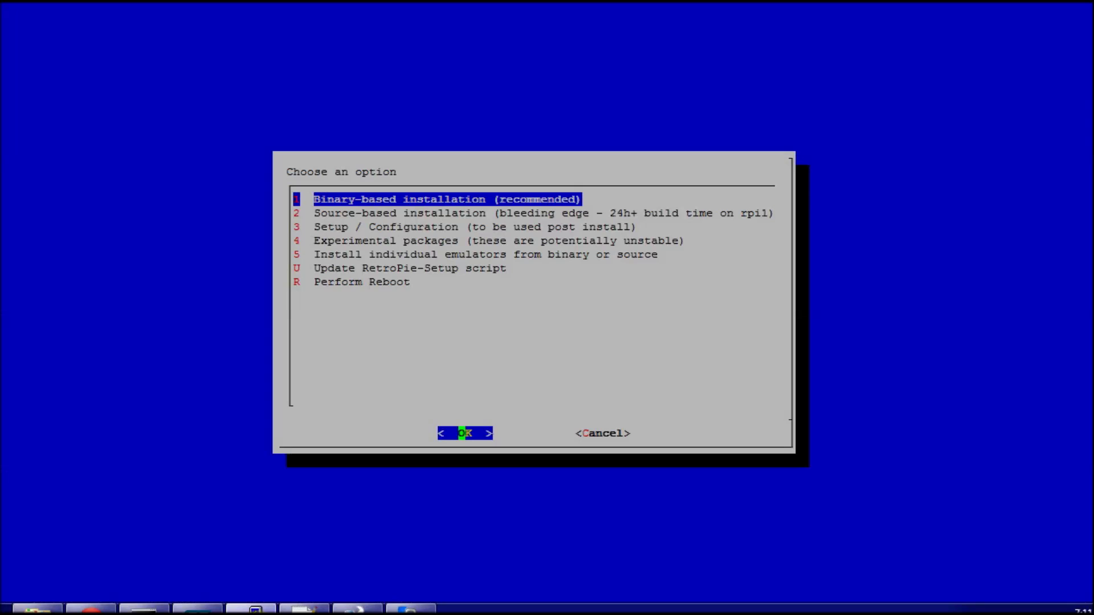
Step: Open Setup / Configuration (to be used post install) in the RetroPie-Setup script
key("Down")
key("Down")
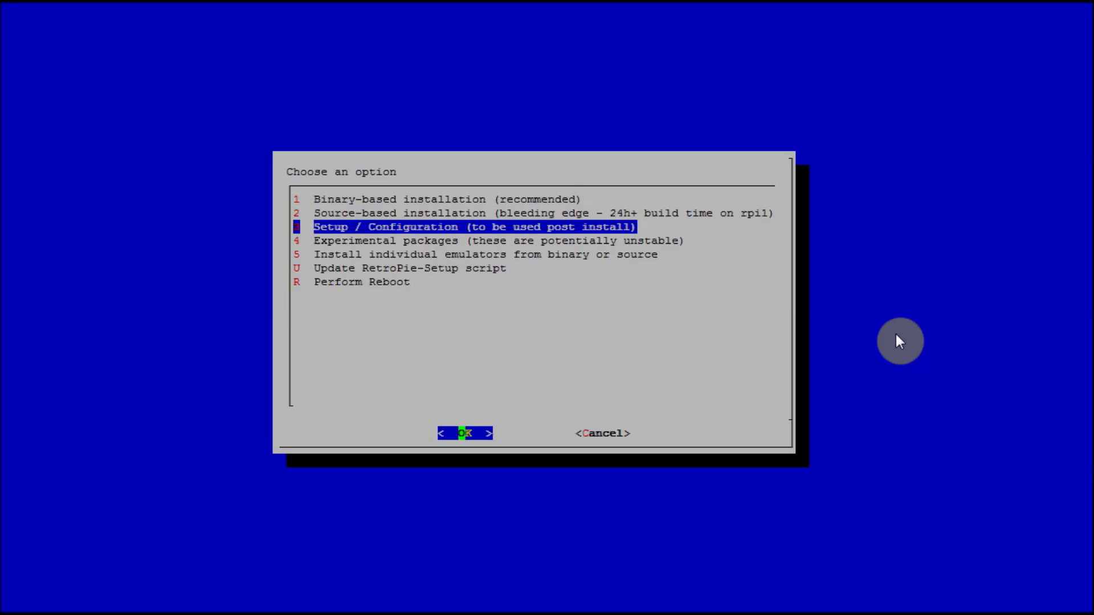
key("Return")
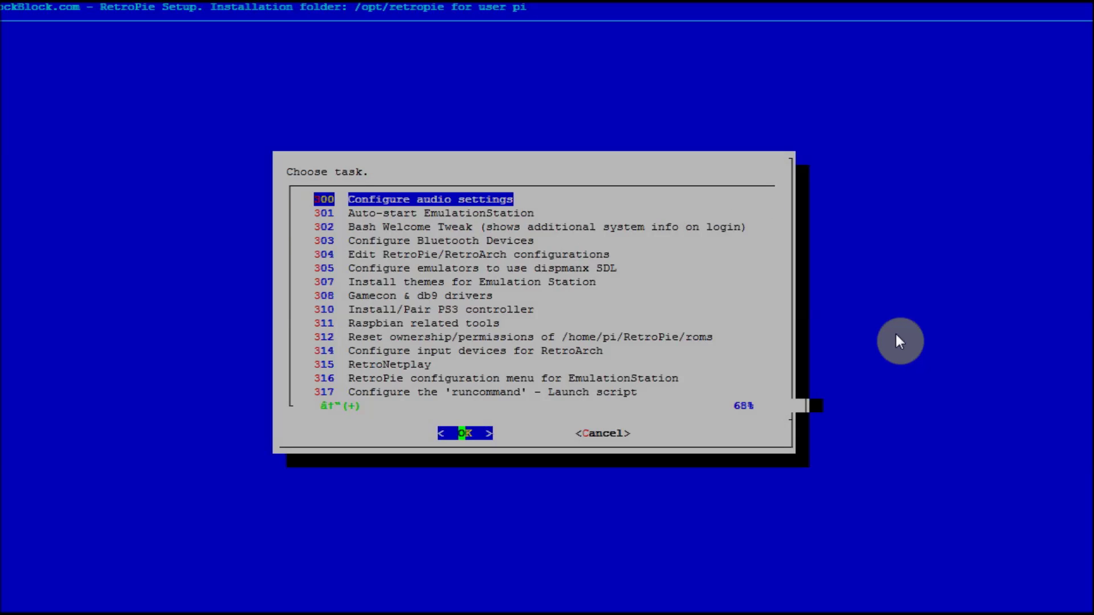
Step: Open Configure Splashscreen (323) from the setup script's task list
key("Down")
key("Down")
key("Down")
key("Down")
key("Down")
key("Down")
key("Down")
key("Down")
key("Down")
key("Down")
key("Down")
key("Down")
key("Down")
key("Down")
key("Down")
key("Down")
key("Down")
key("Down")
key("Down")
key("Down")
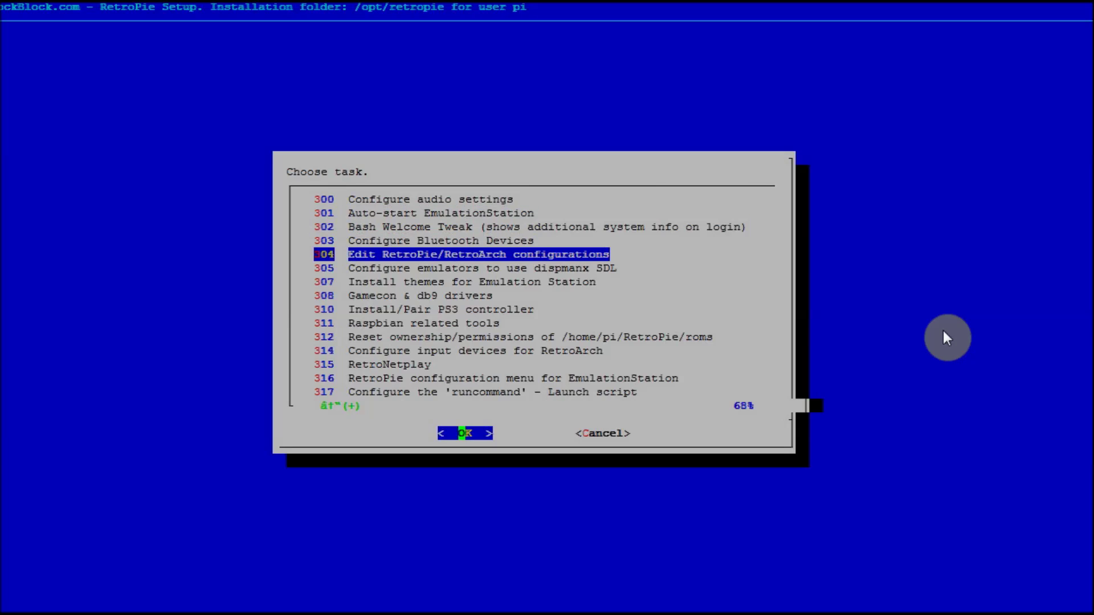
key("Up")
key("Up")
key("Up")
key("Up")
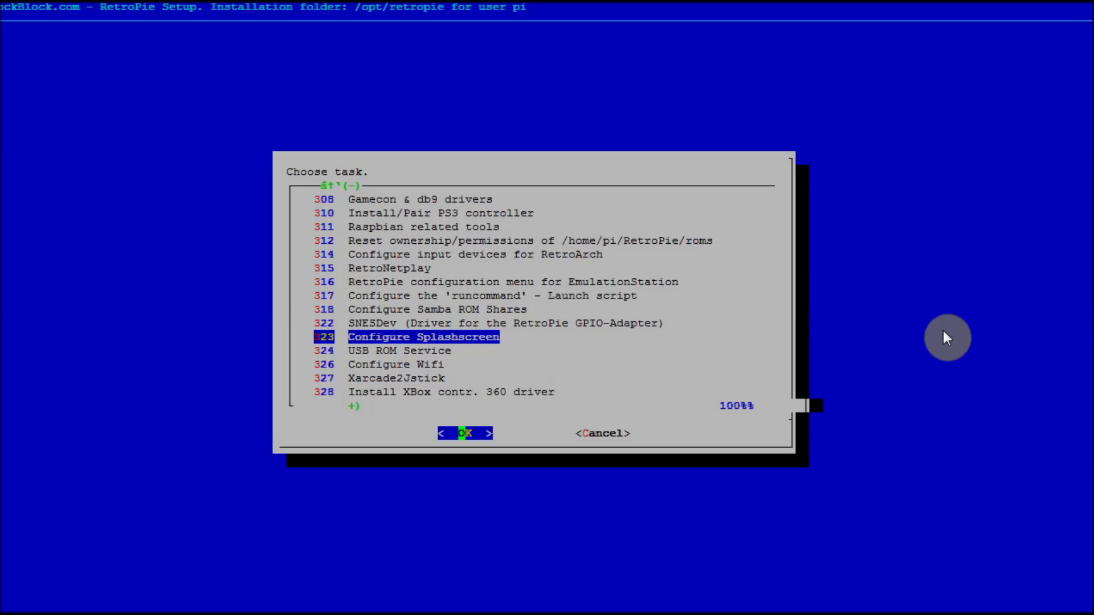
key("Return")
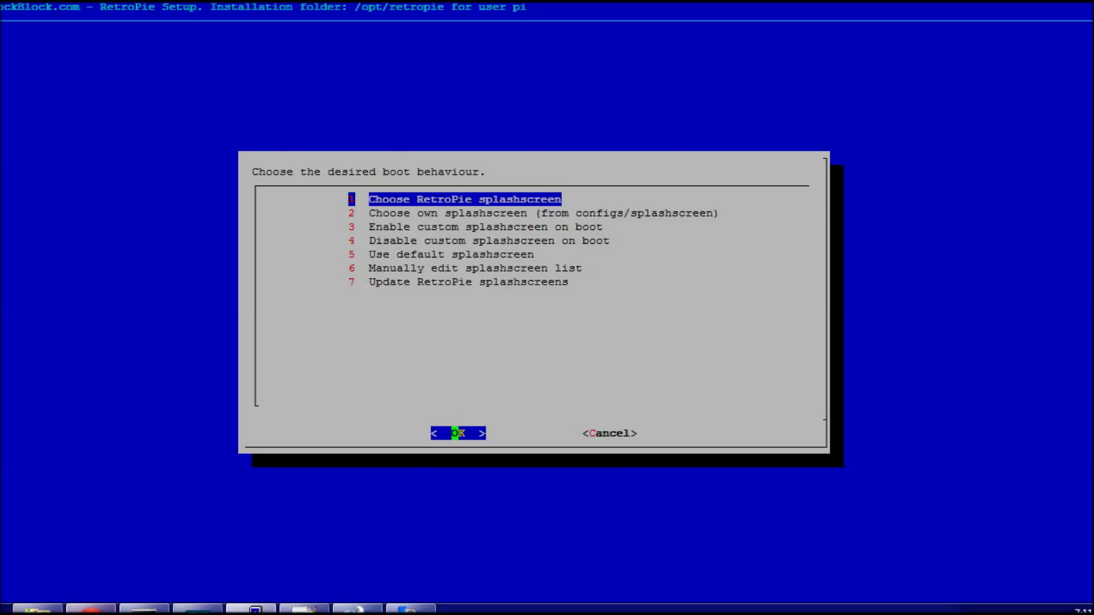
Step: Switch to WinSCP and open the splashscreens folder under /home/pi/RetroPie
left_click(220, 608)
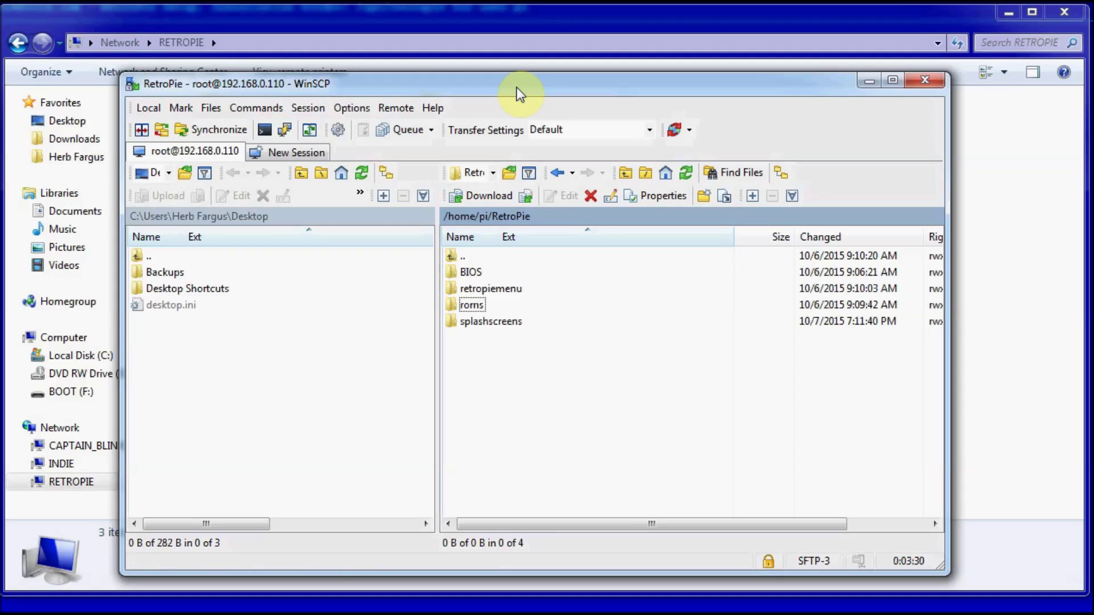
mouse_move(518, 92)
left_mouse_down()
mouse_move(513, 145)
mouse_move(525, 90)
left_mouse_up()
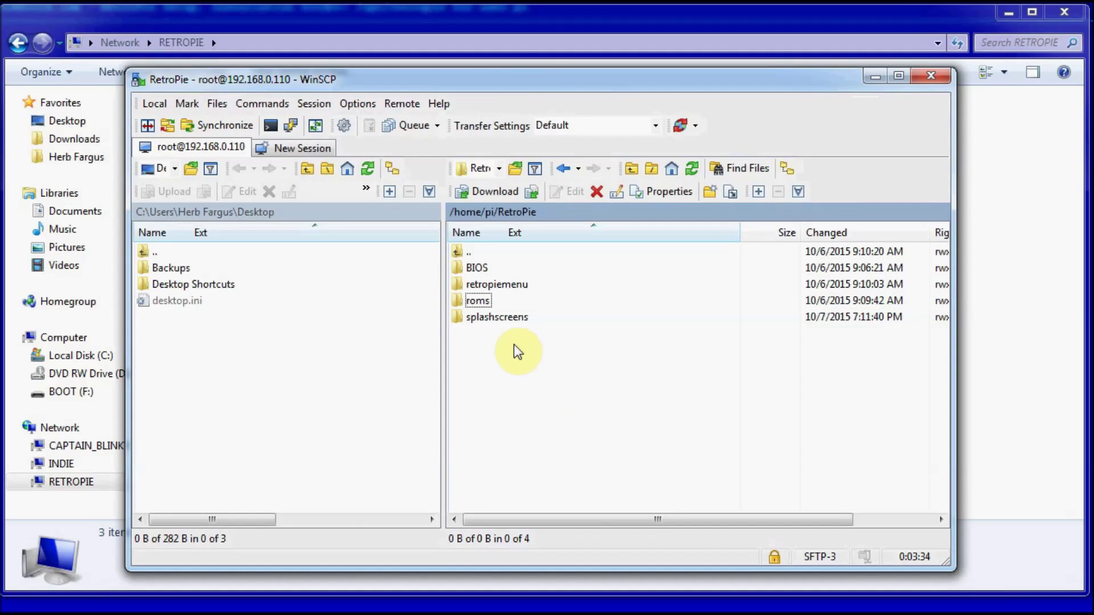
double_click(493, 319)
right_click(492, 322)
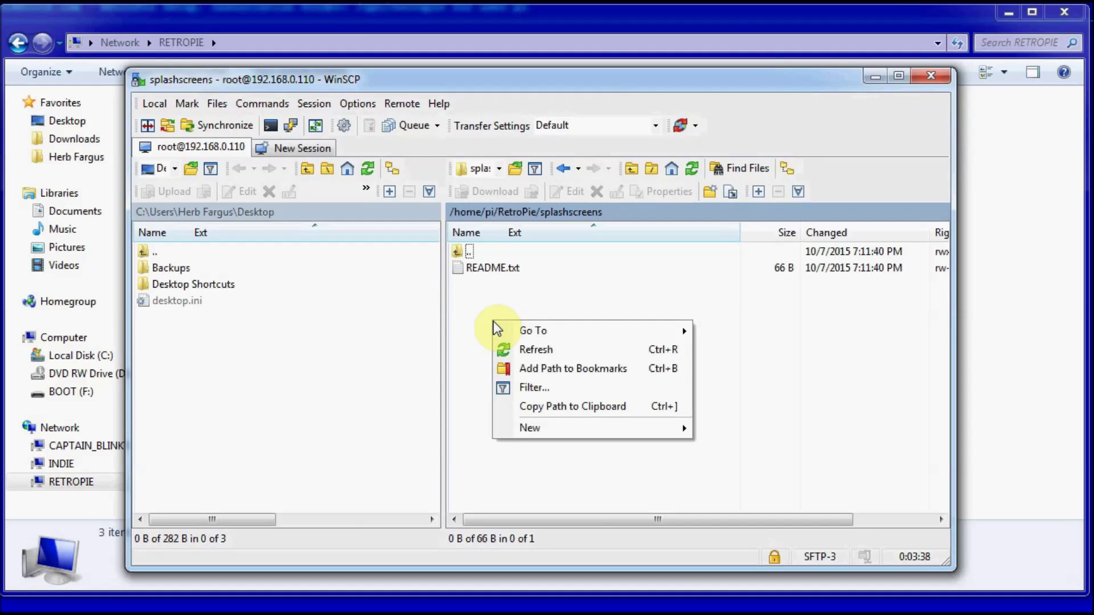
Step: Read README.txt in the splashscreens folder in the WinSCP editor and close the editor
left_click(494, 270)
right_click(496, 269)
left_click(523, 297)
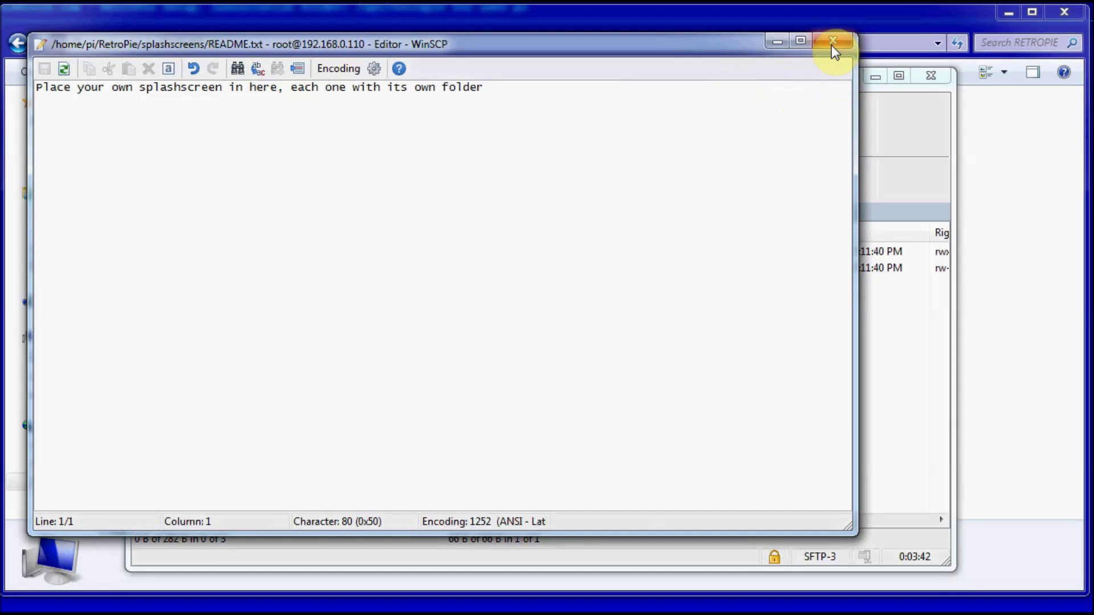
left_click(832, 43)
Step: Create a folder named video inside the remote splashscreens folder and open it
right_click(531, 365)
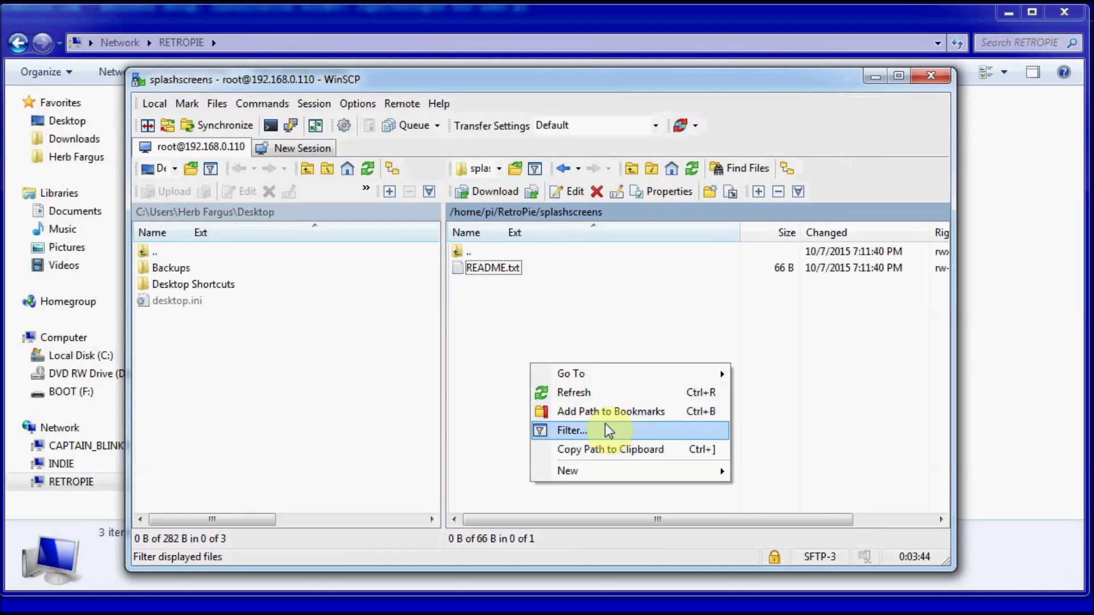
left_click(709, 192)
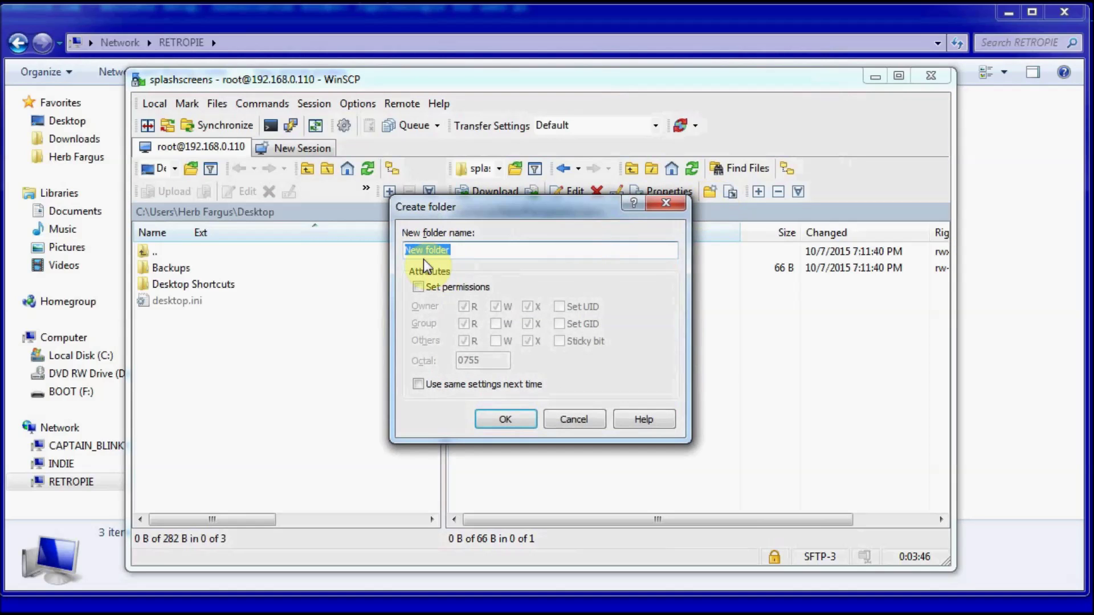
type("video")
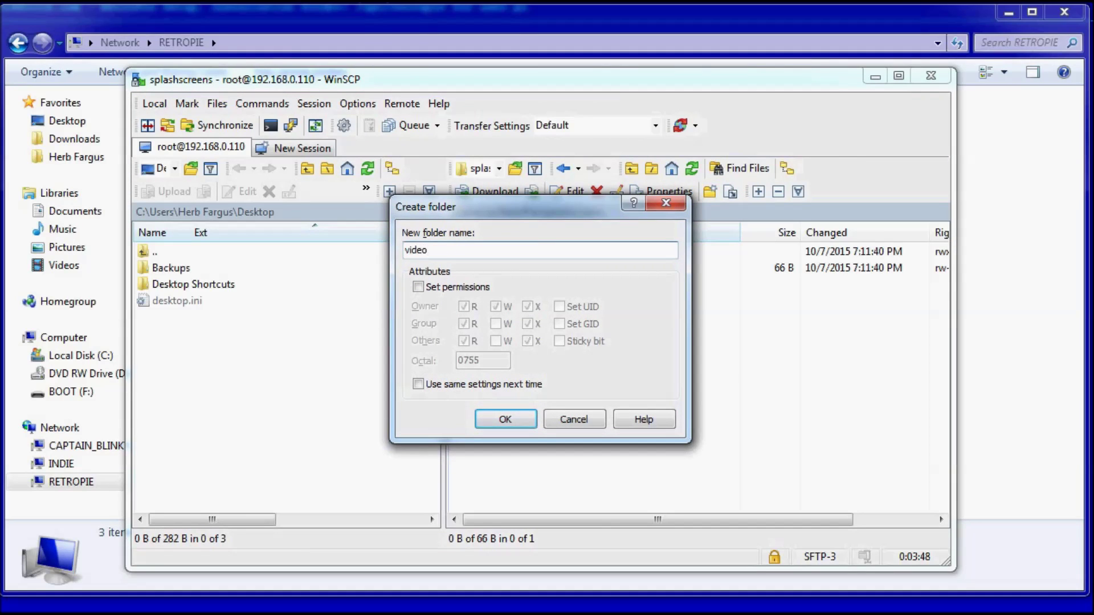
key("Return")
double_click(481, 268)
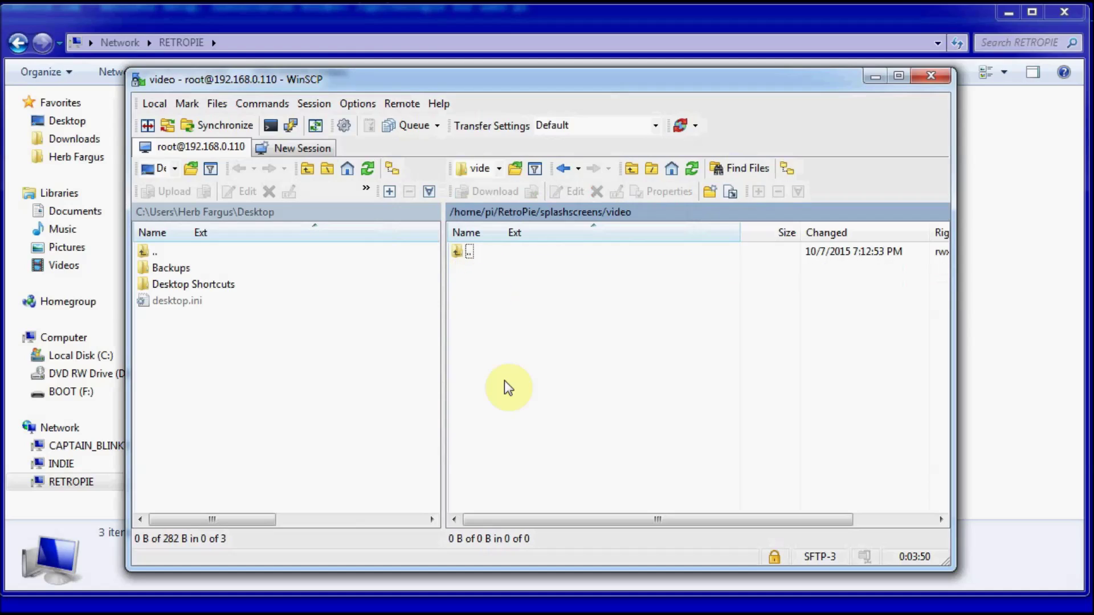
Step: Open the local Videos folder and copy a video from it into the remote splashscreens/video folder
left_click(231, 215)
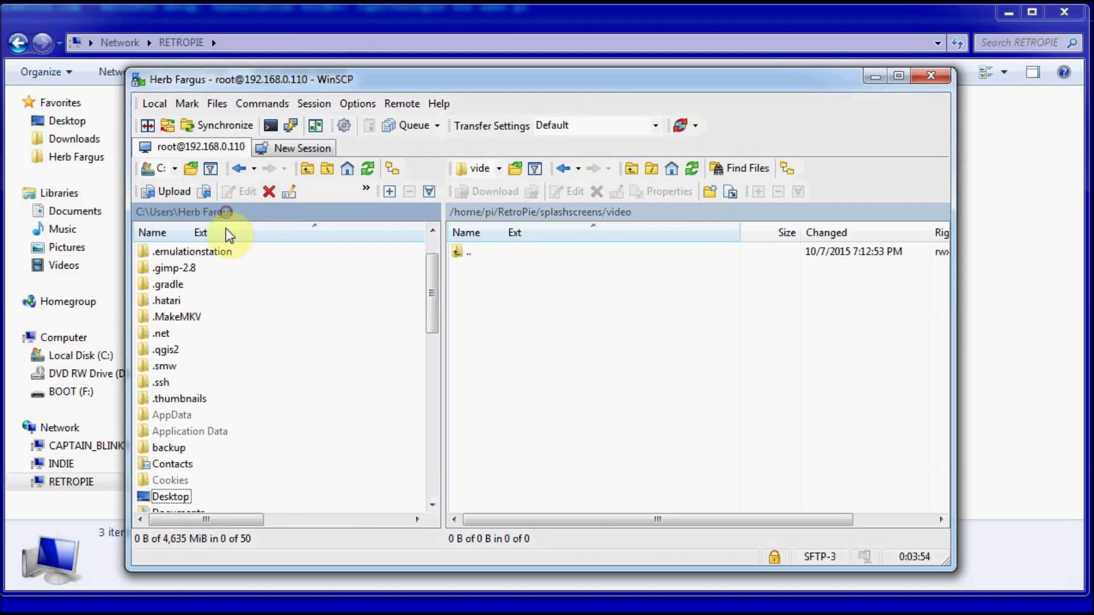
left_click_drag(432, 314, 430, 396)
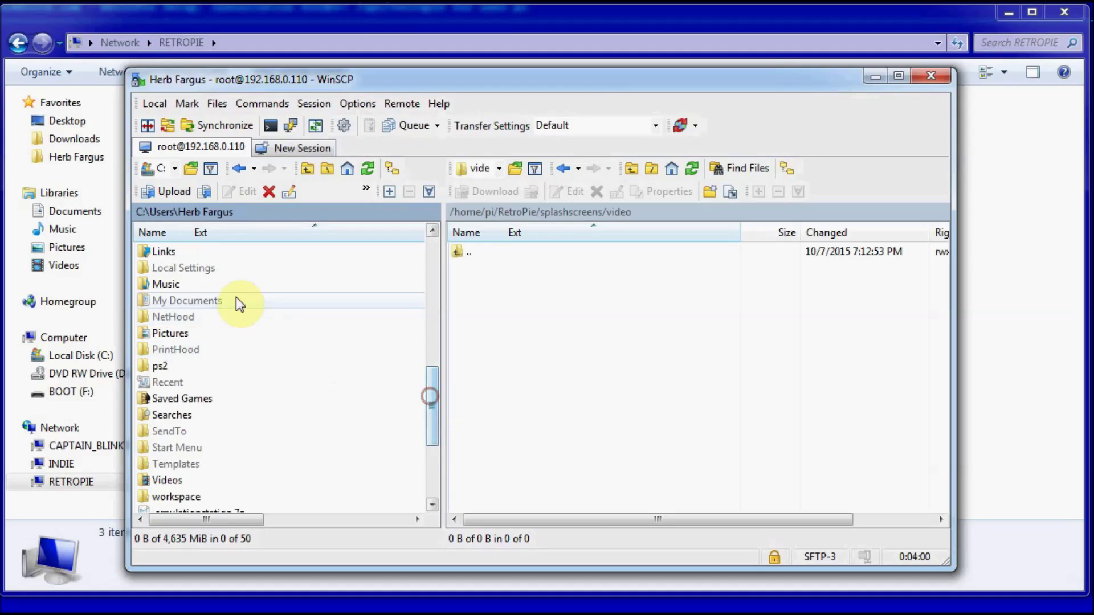
left_click(155, 484)
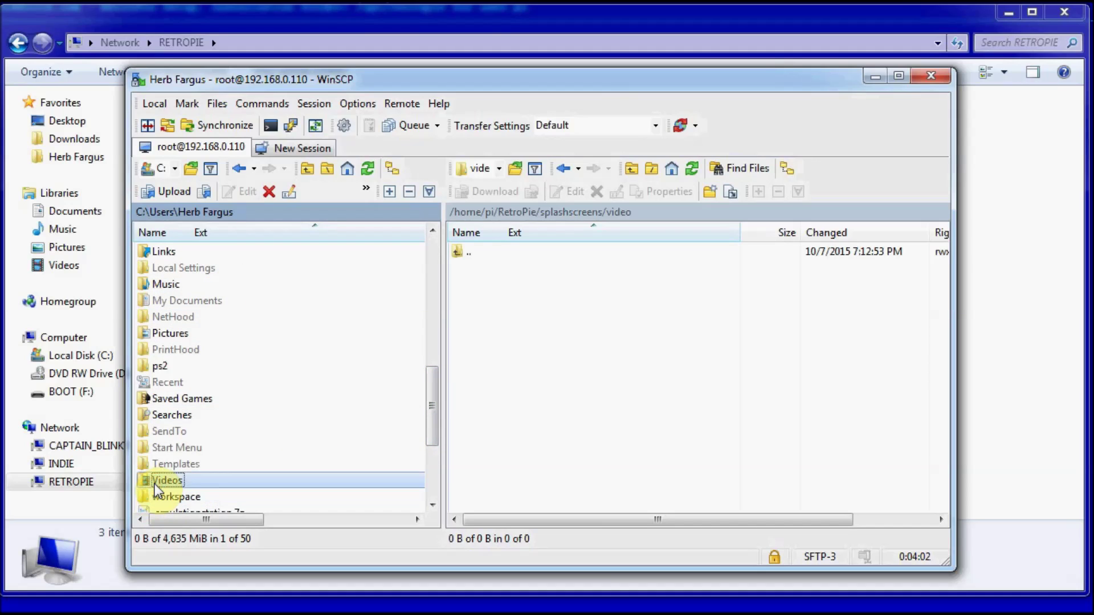
double_click(157, 487)
left_click_drag(213, 283, 548, 365)
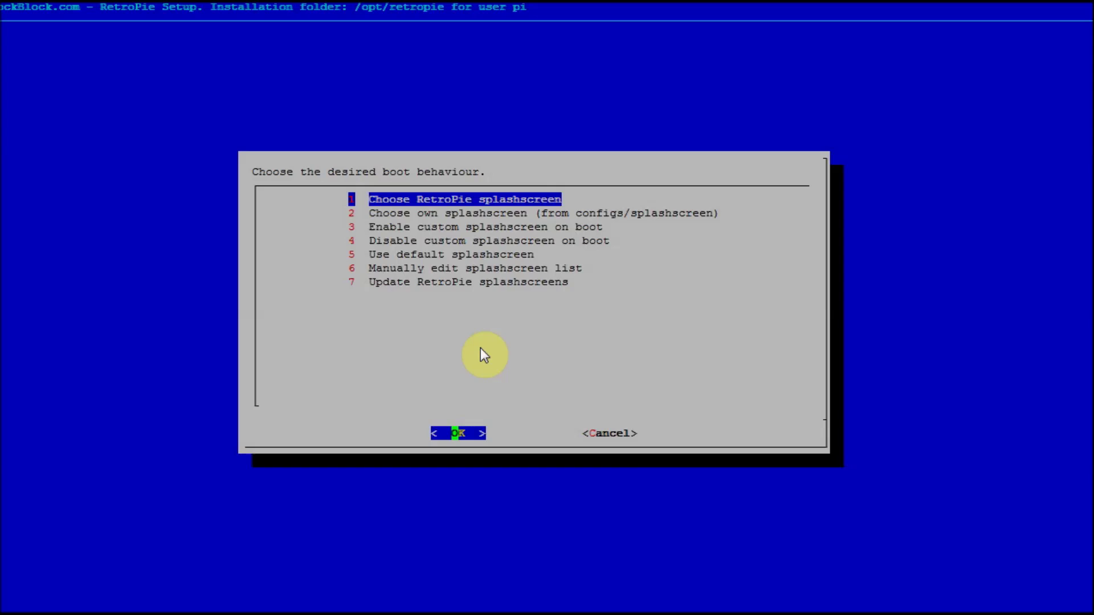
Step: Choose the own splashscreen named video in the splashscreen boot options and dismiss the message
key("Down")
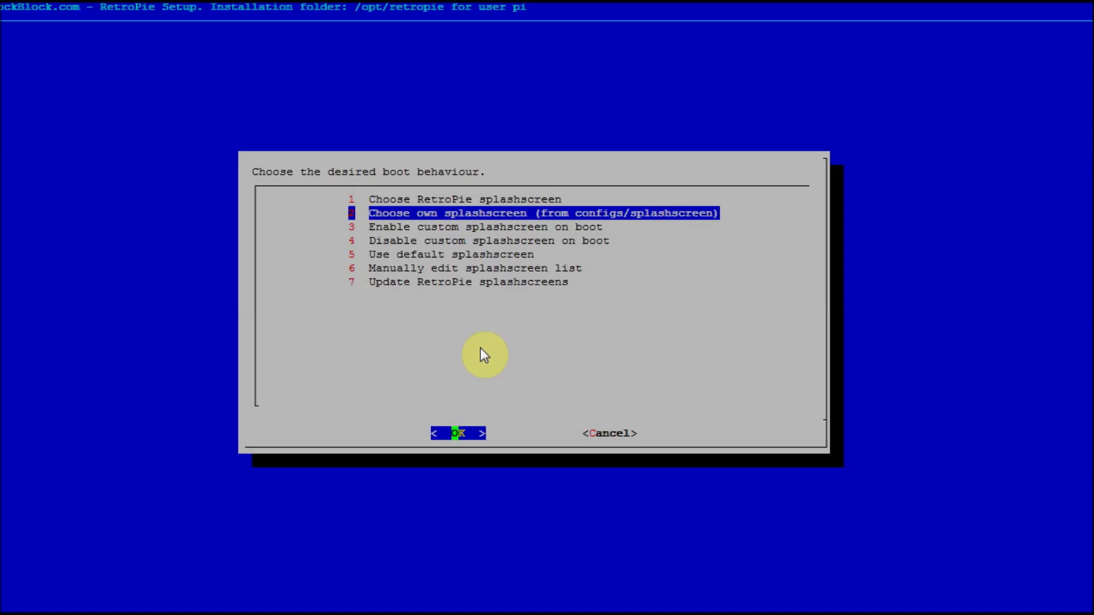
key("Return")
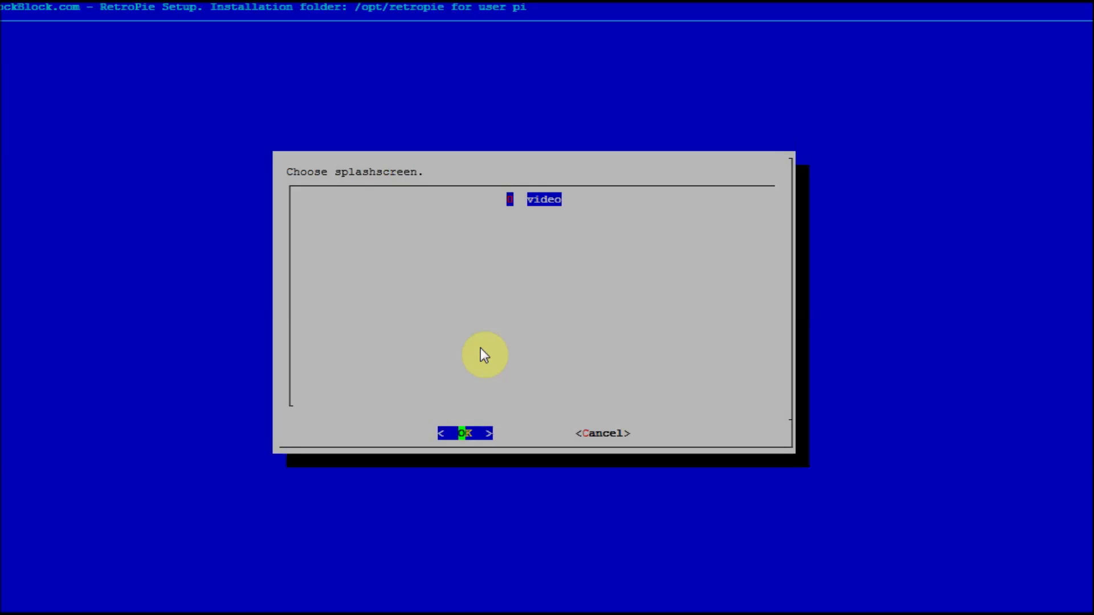
key("Return")
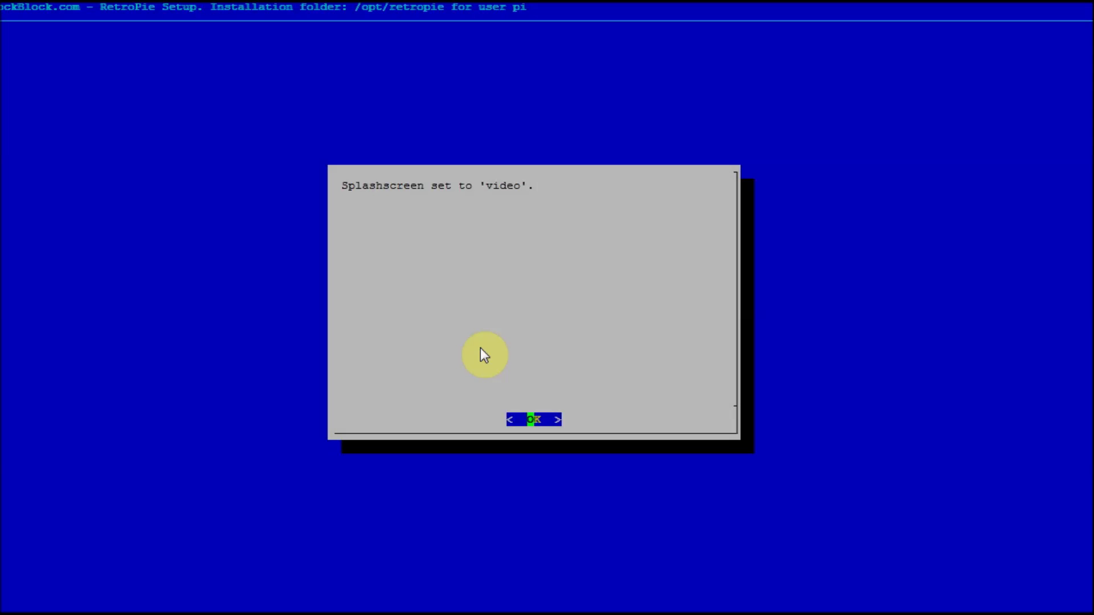
key("Return")
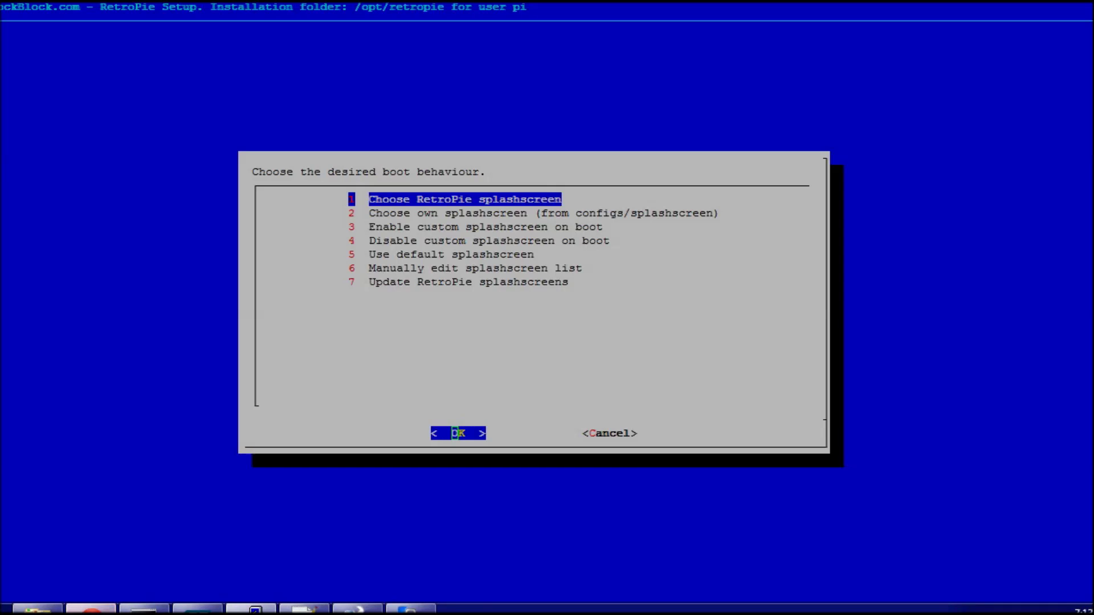
Step: Switch to Chrome and open the Custom Splash Screens page from the RetroPie-Setup wiki home page
left_click(91, 609)
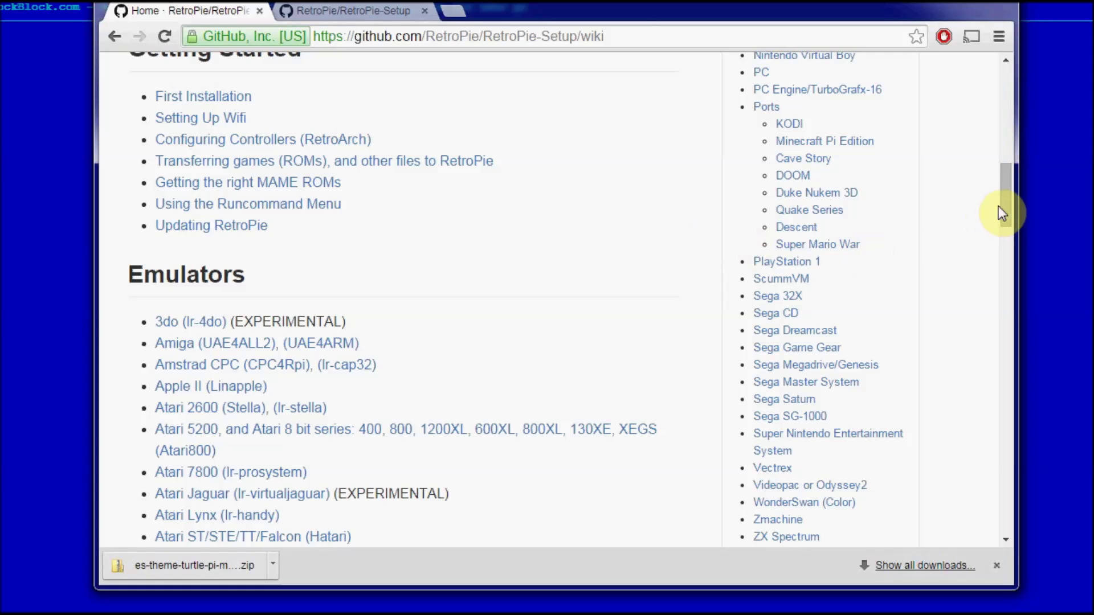
left_click_drag(1006, 203, 1015, 391)
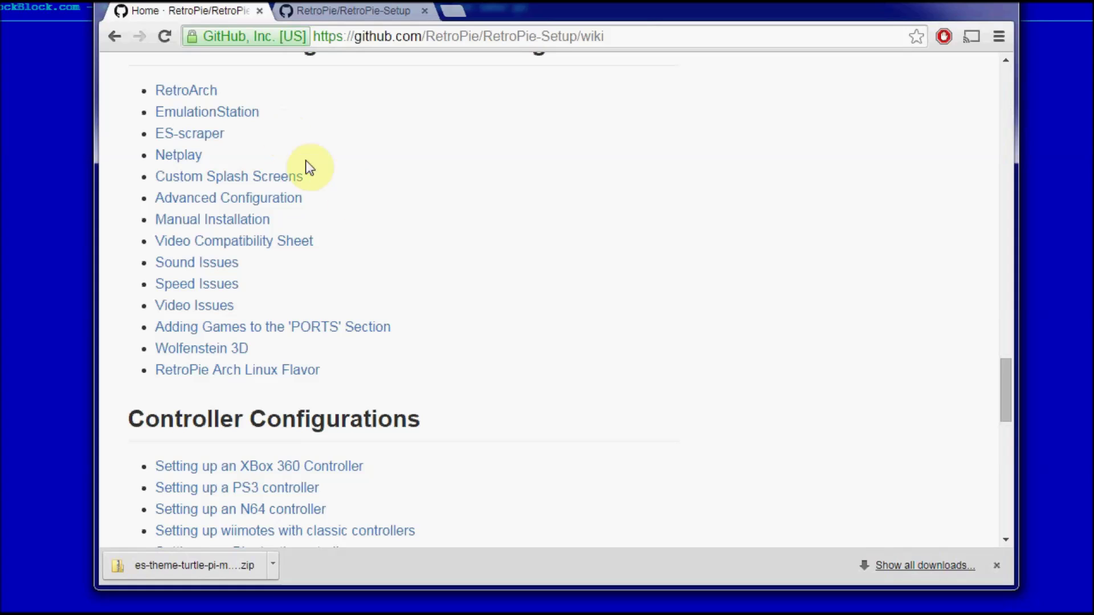
left_click(256, 177)
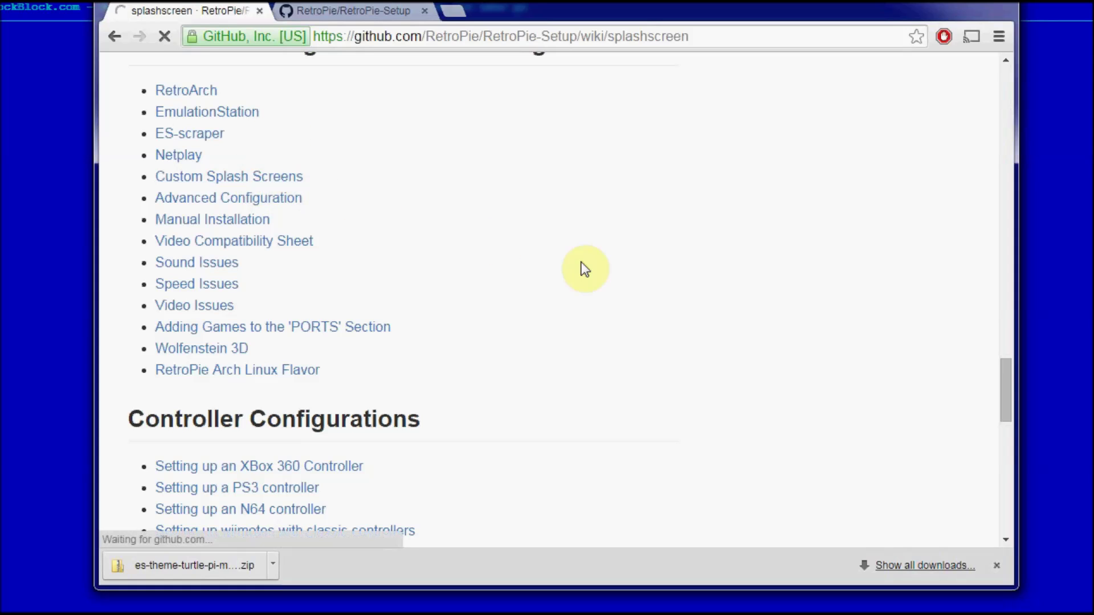
Step: Examine the video splashscreen notes, highlighting the /etc/profile.d/10-emulationstation.sh path and the code before and after deleting its first line
left_click_drag(1007, 150, 1020, 463)
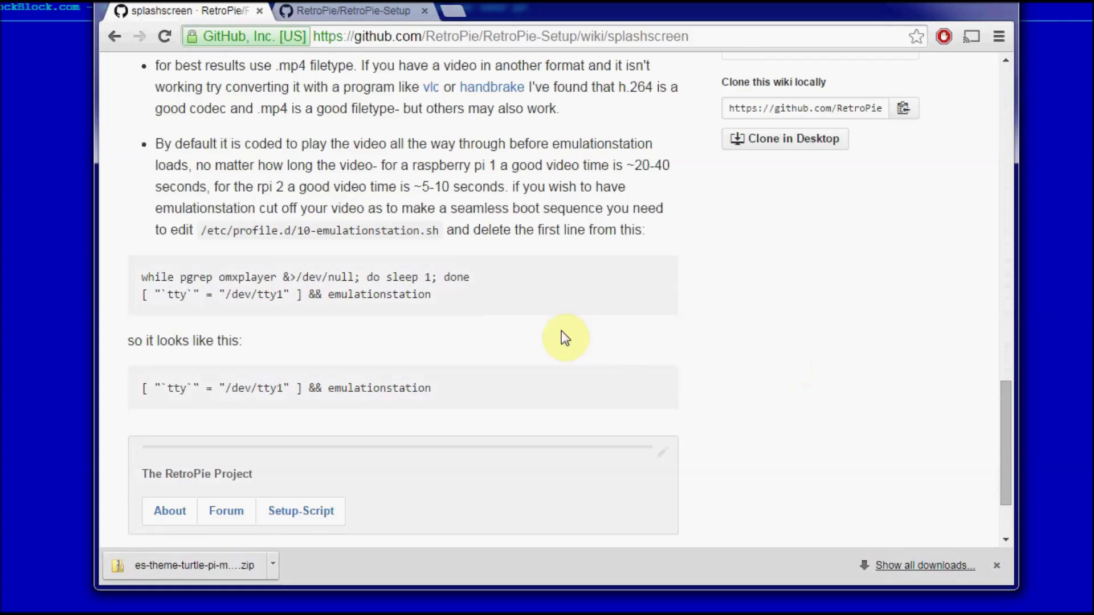
left_click_drag(200, 231, 440, 226)
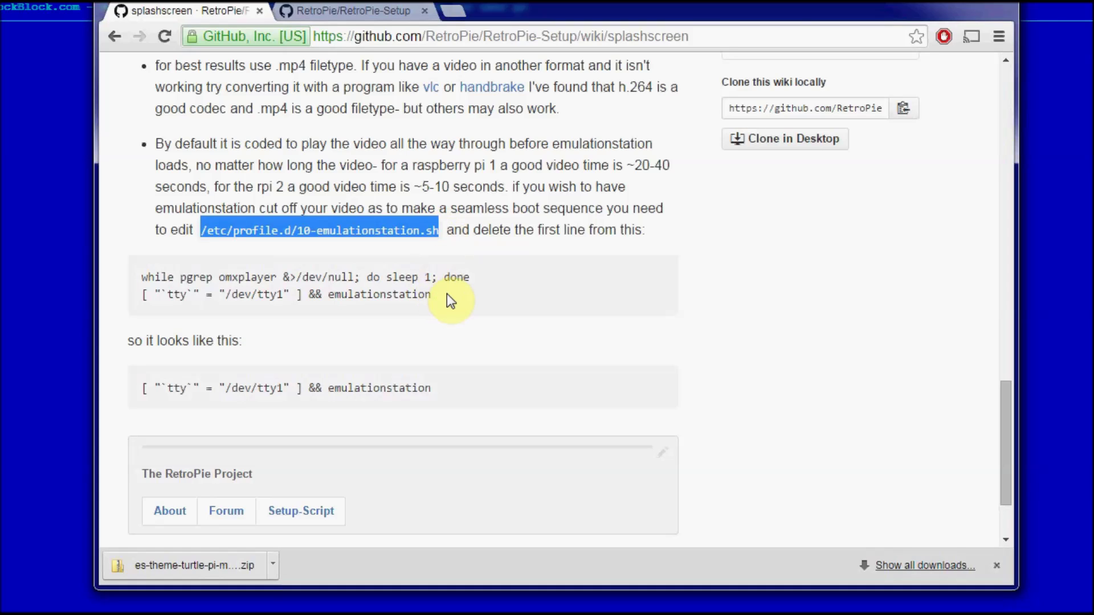
left_click_drag(443, 296, 141, 278)
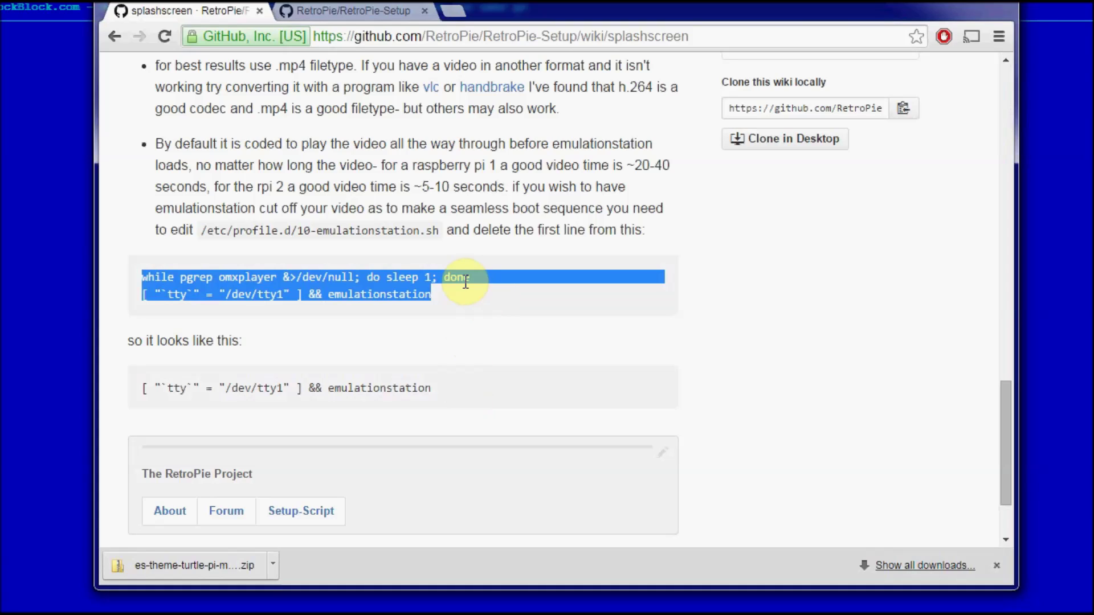
left_click(437, 295)
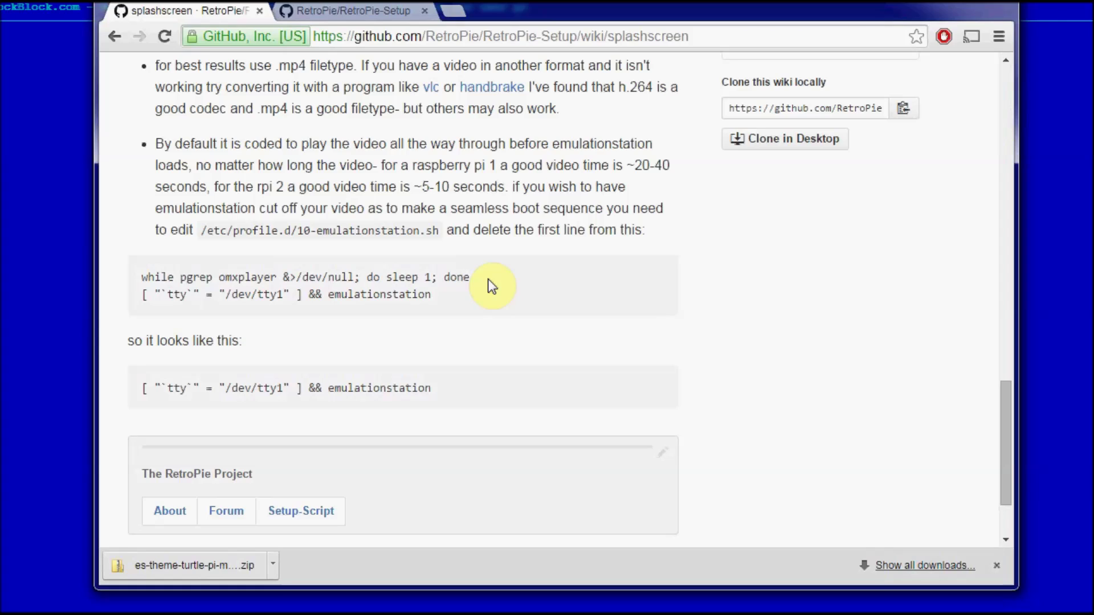
left_click_drag(482, 279, 141, 282)
left_click_drag(450, 392, 139, 391)
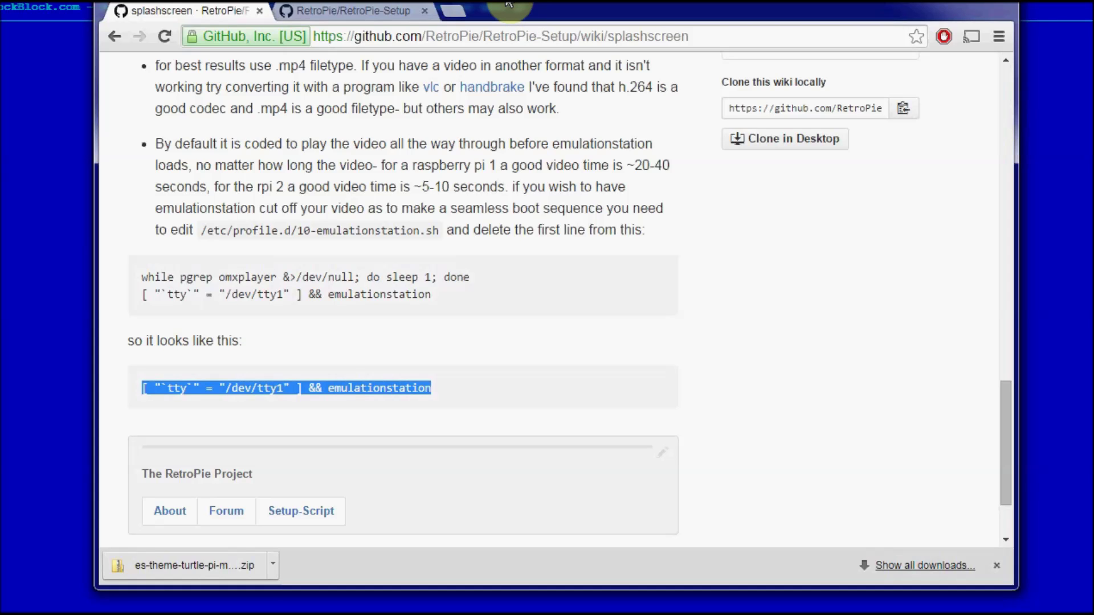
left_click_drag(1012, 401, 1006, 392)
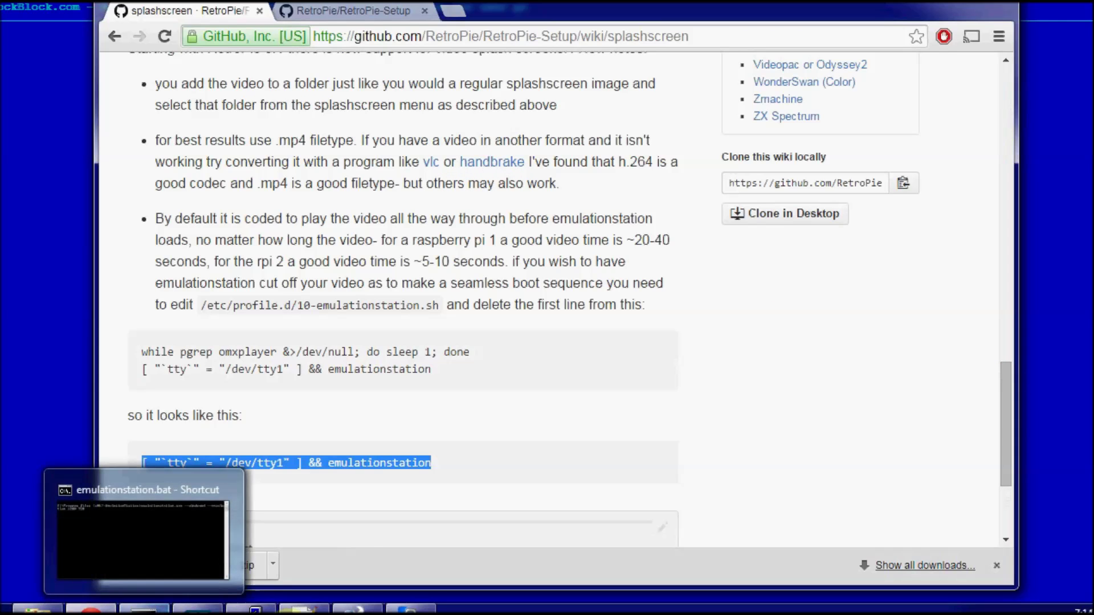
Step: Switch to Windows Explorer, go up to Network, and reopen the RETROPIE computer
mouse_move(291, 610)
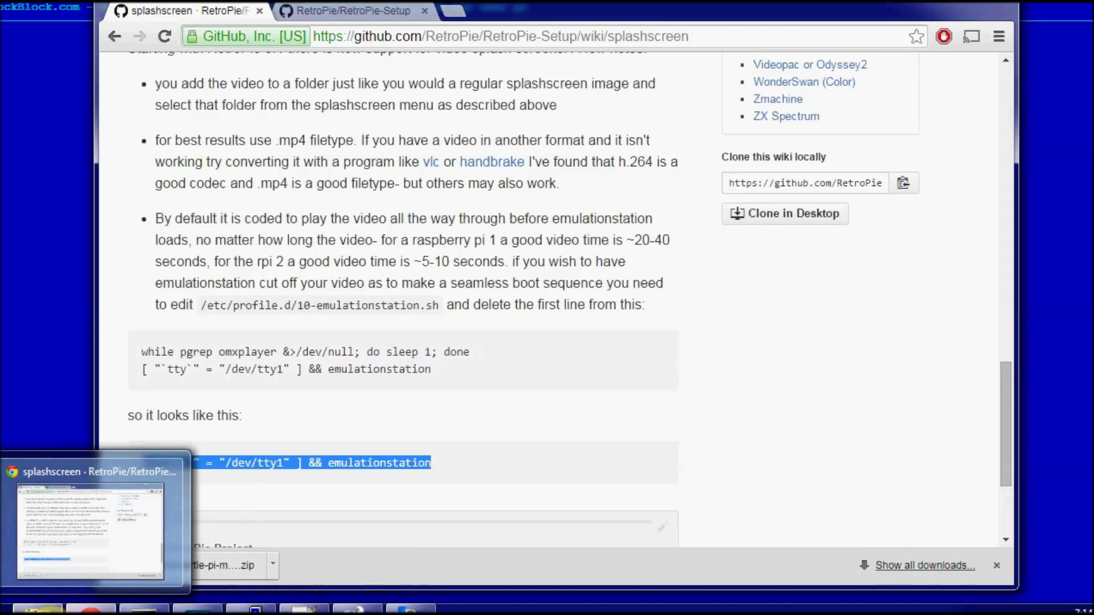
left_click(80, 532)
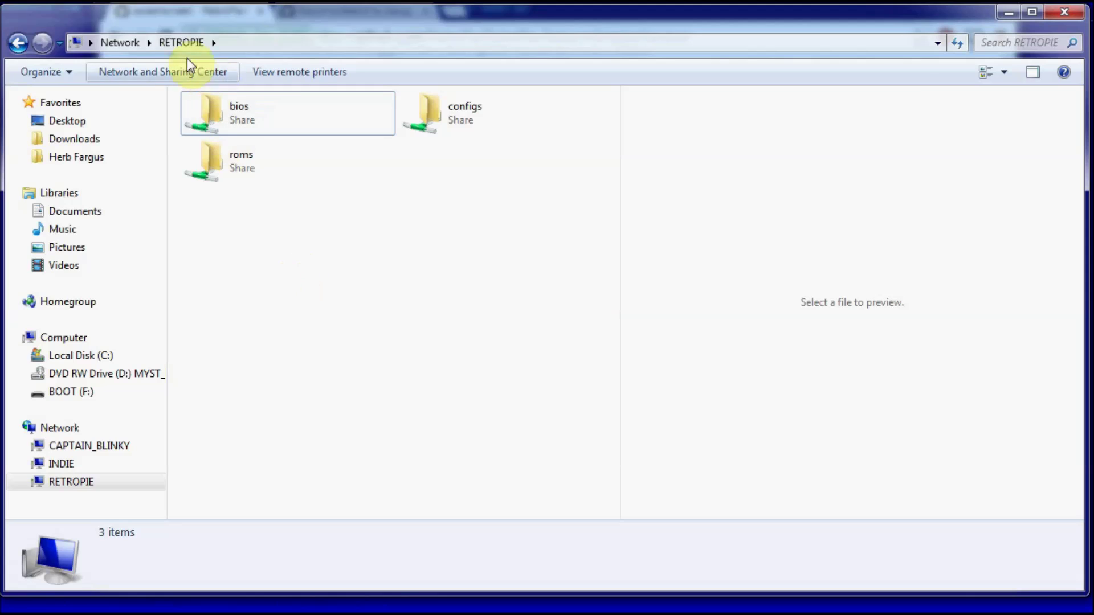
left_click(133, 41)
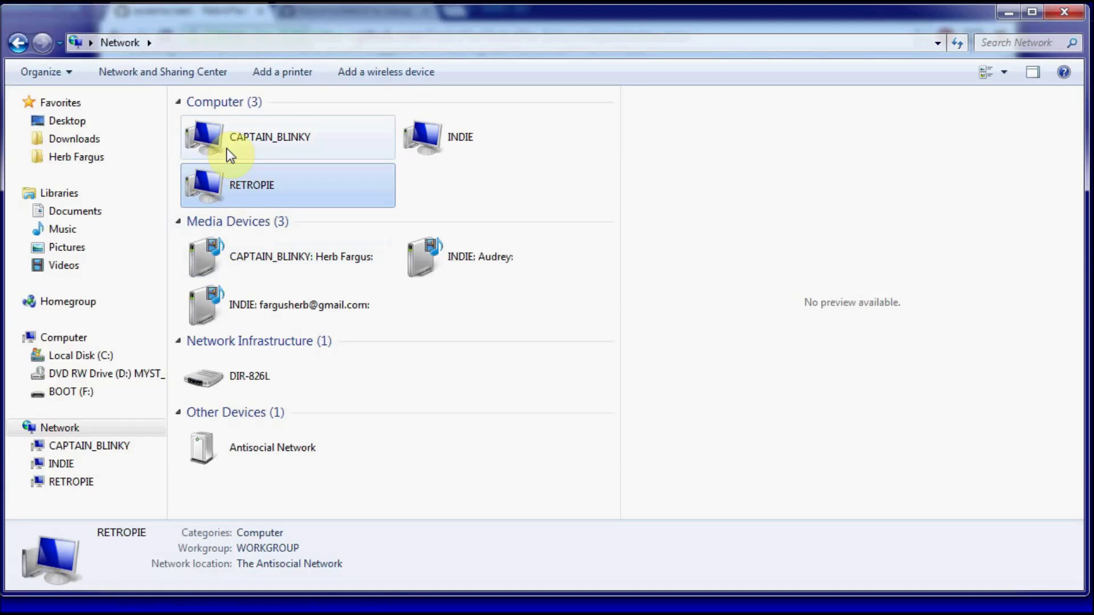
left_click(231, 187)
double_click(231, 187)
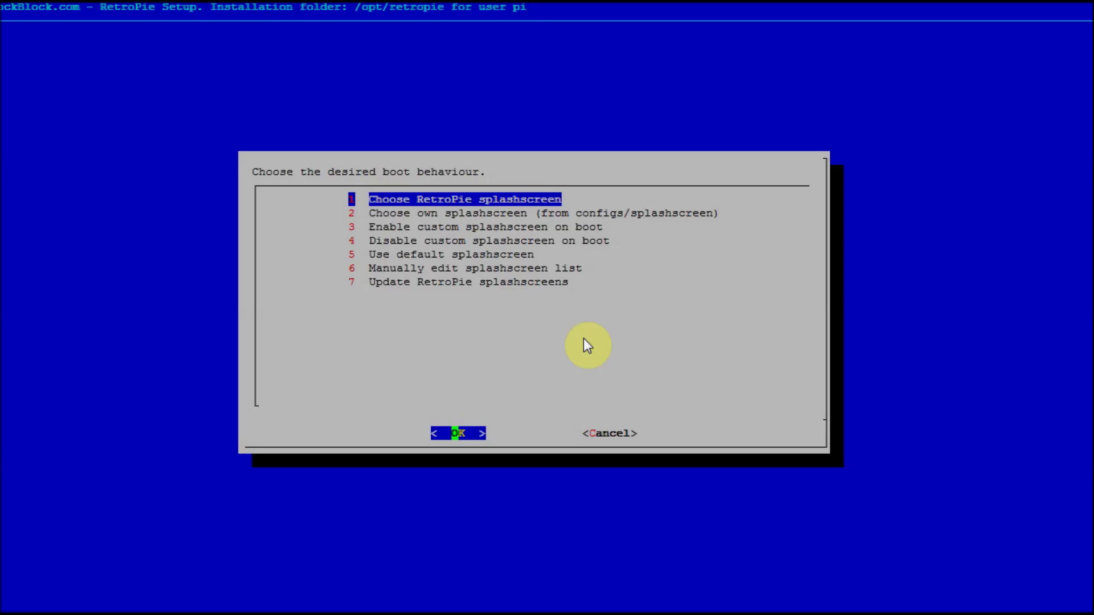
Step: Leave the splashscreen boot options in the RetroPie setup script and return to the task list
key("Down")
key("Right")
key("Left")
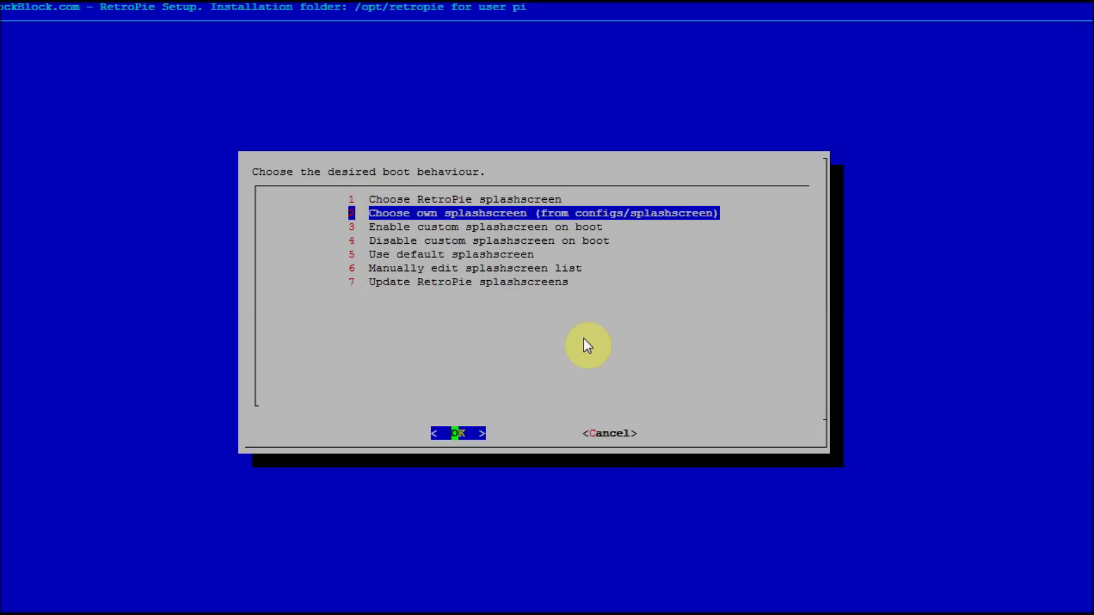
key("Right")
key("Return")
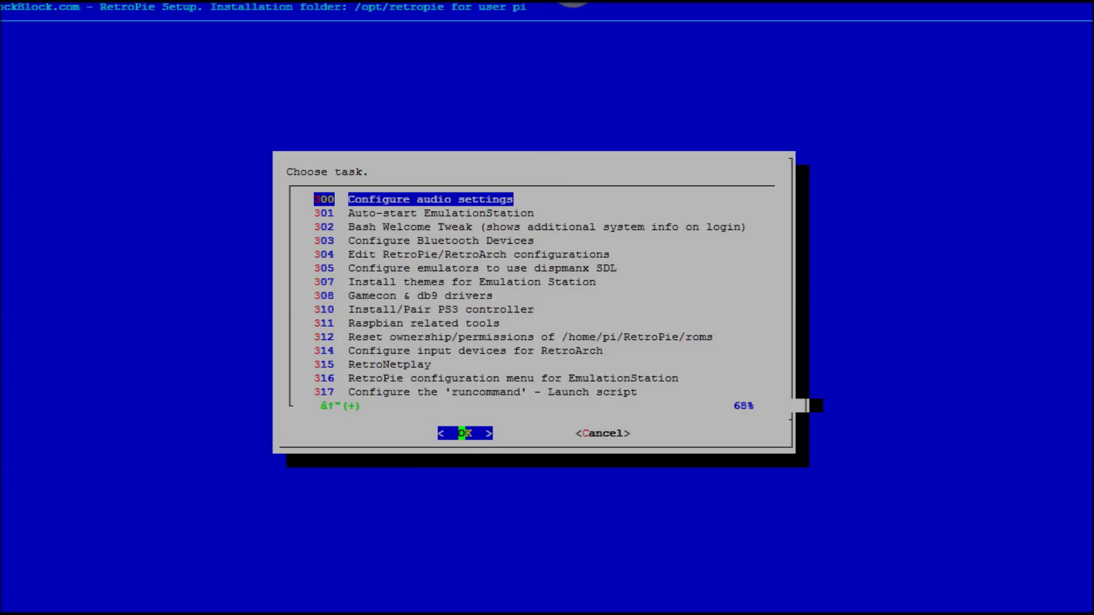
Step: Examine the post-install setup tasks, from audio settings down to Configure Wifi
key("Down")
key("Down")
key("Down")
key("Down")
key("Down")
key("Down")
key("Down")
key("Down")
key("Down")
key("Down")
key("Down")
key("Down")
key("Down")
key("Down")
key("Down")
key("Down")
key("Down")
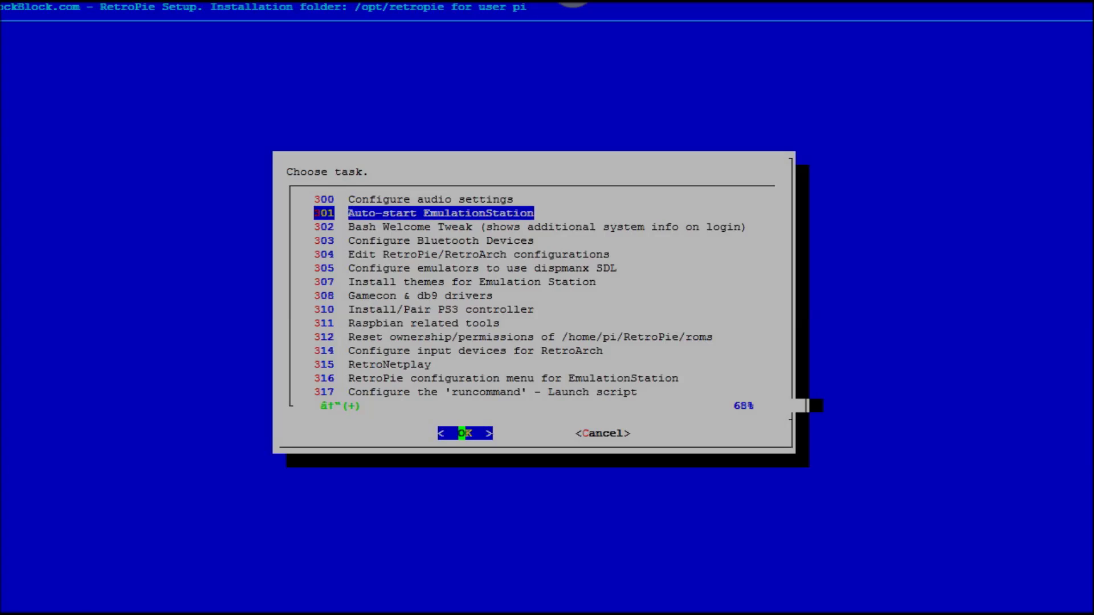
key("Down")
key("Down")
key("Down")
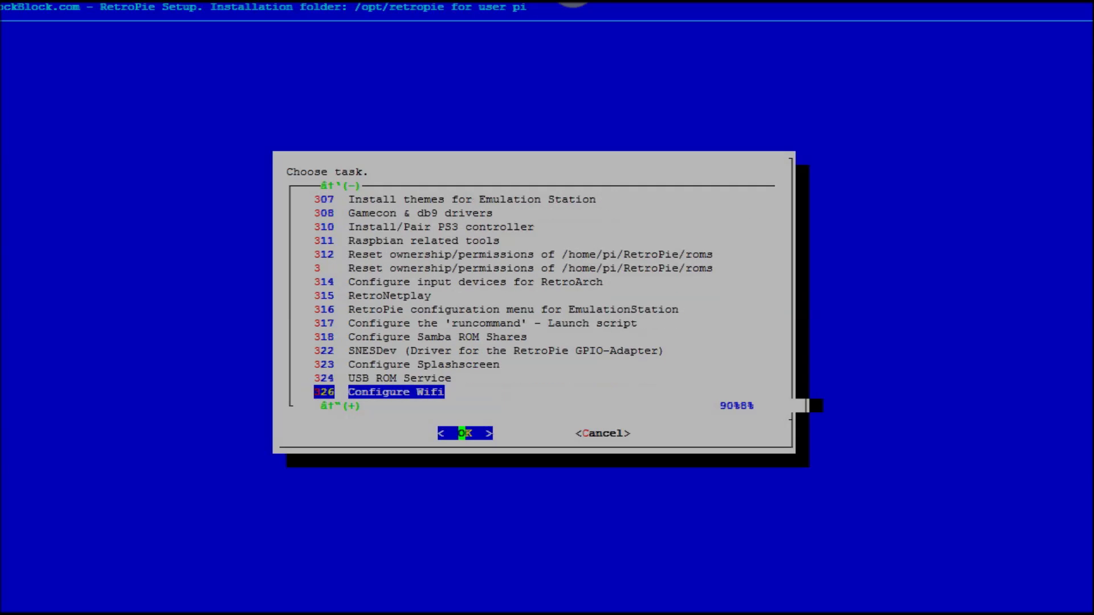
key("Up")
key("Up")
key("Up")
Step: Leave the setup task list and open Experimental packages from the main setup options
key("Tab")
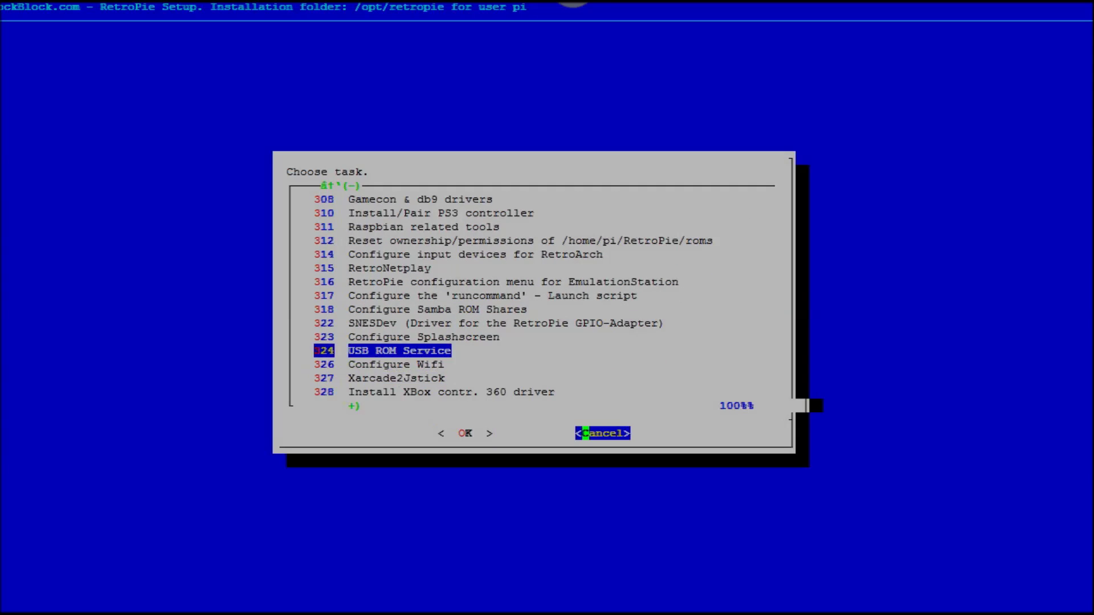
key("Return")
key("Down")
key("Down")
key("Down")
key("Return")
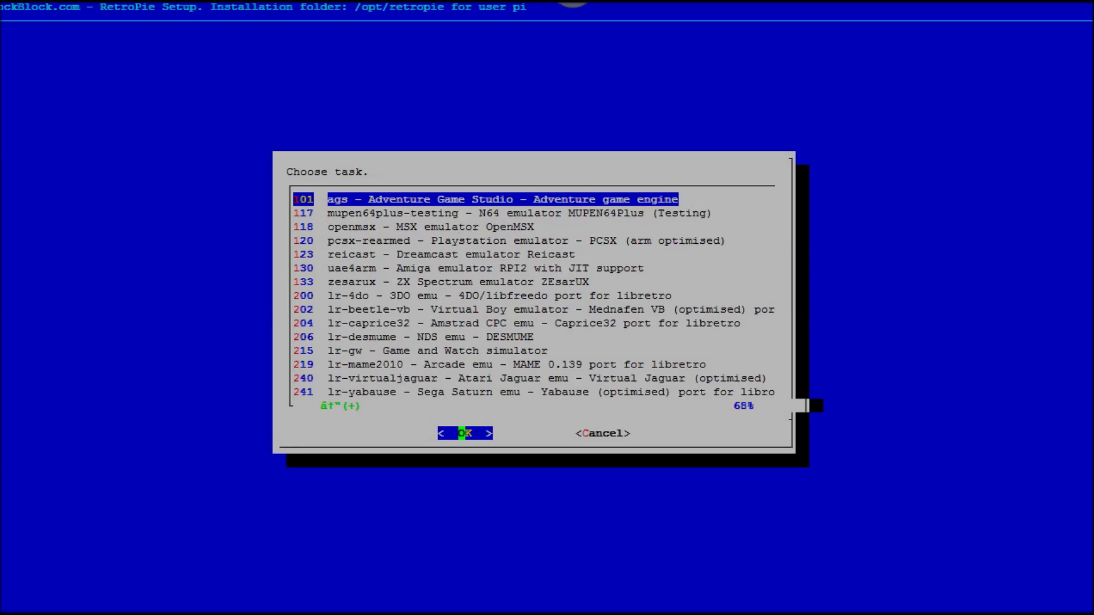
Step: Launch package 319, the scraper for EmulationStation, from the experimental packages list
key("Down")
key("Down")
key("Down")
key("Down")
key("Down")
key("Down")
key("Down")
key("Down")
key("Down")
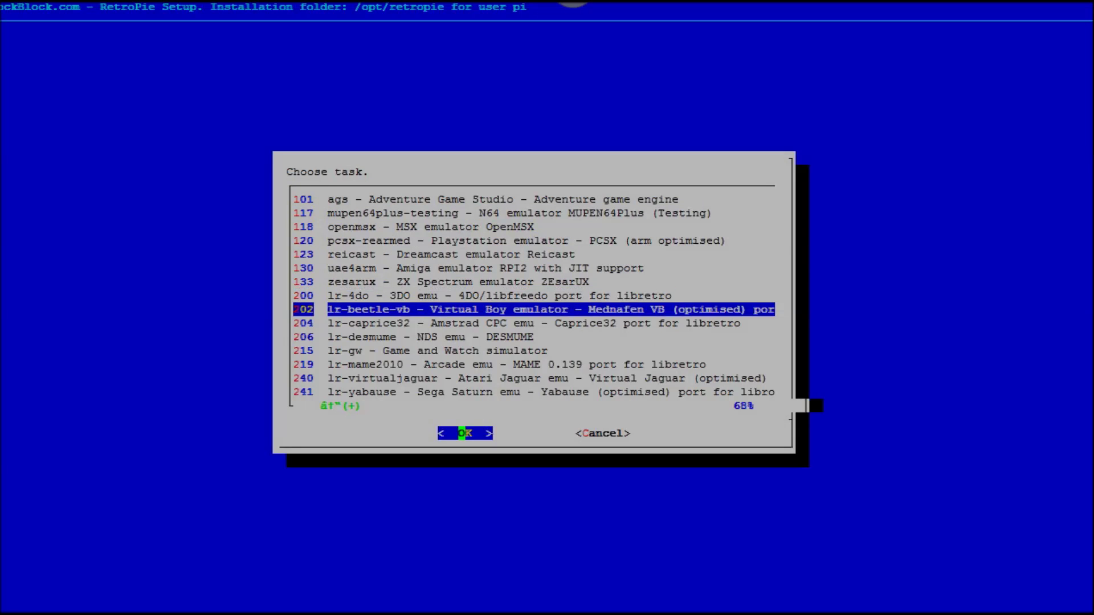
key("Up")
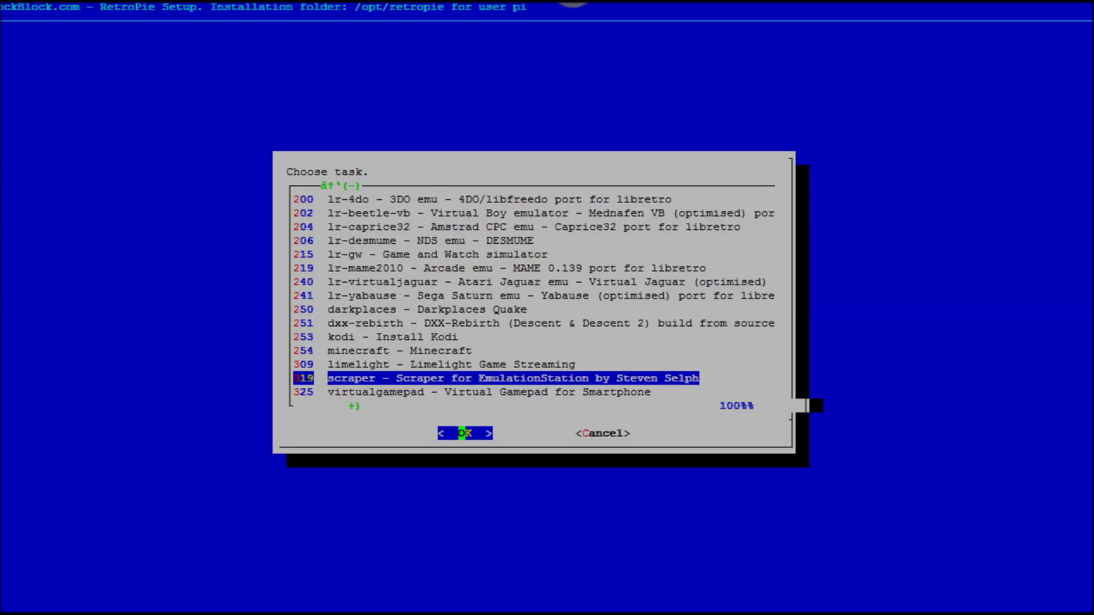
key("Return")
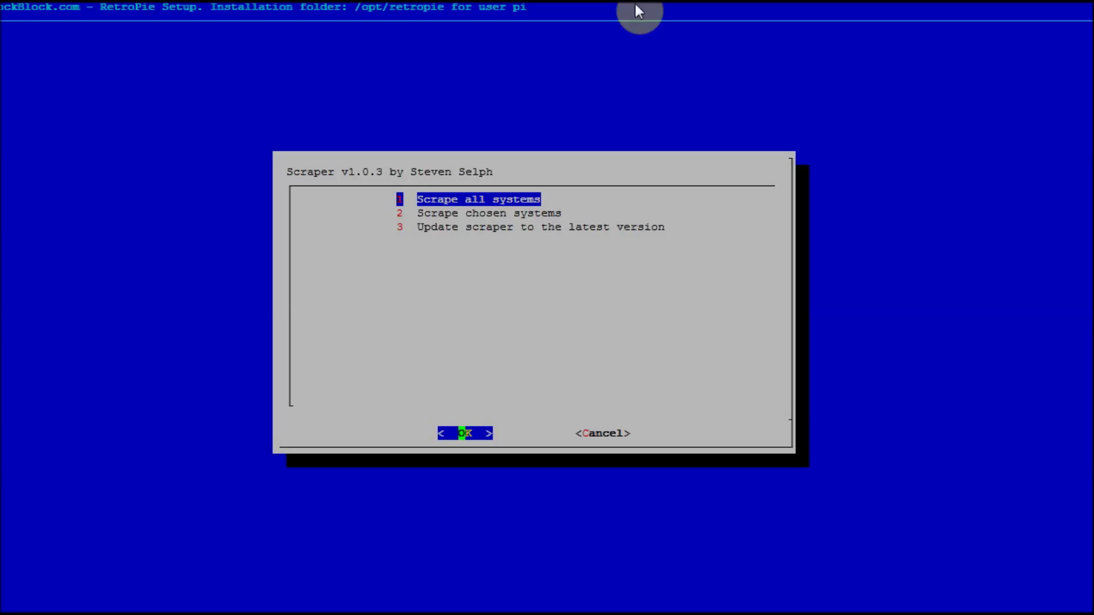
Step: Run Scrape all systems in the scraper and dismiss the completion dialog
key("Down")
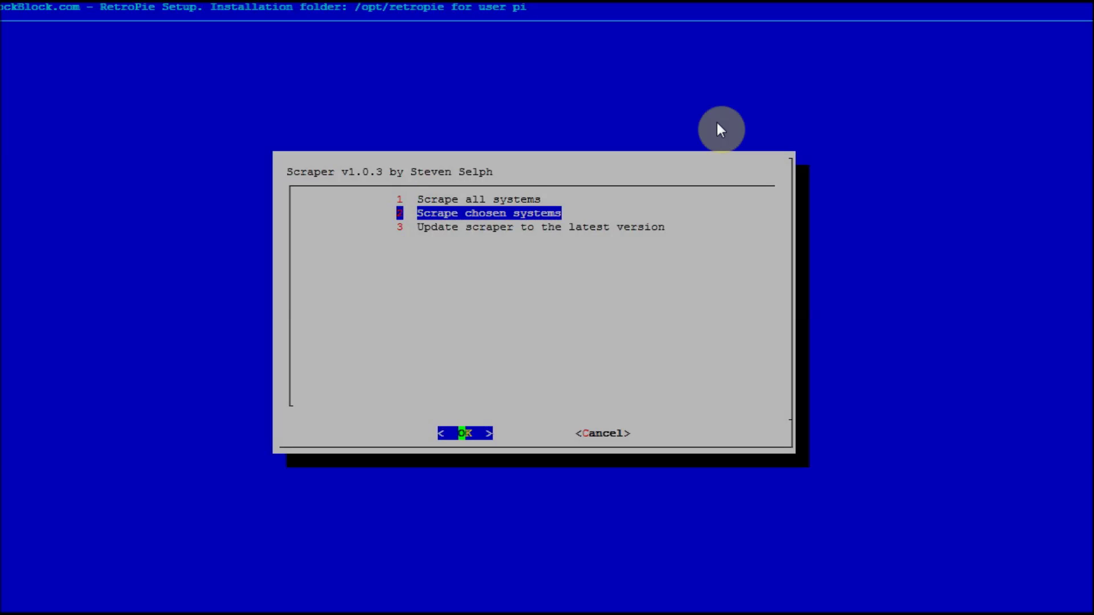
key("Up")
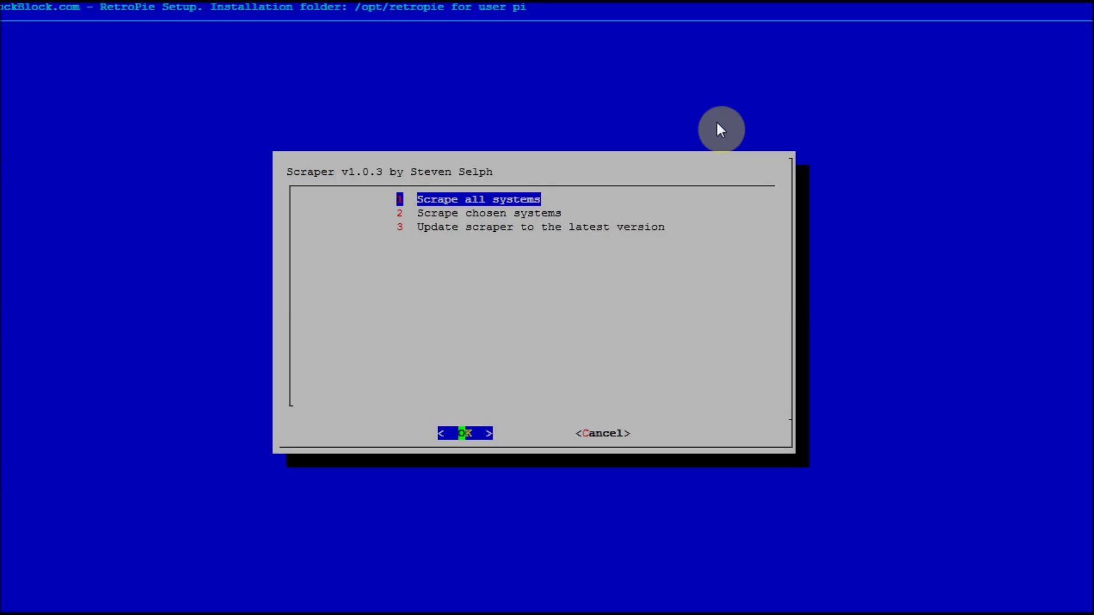
key("Return")
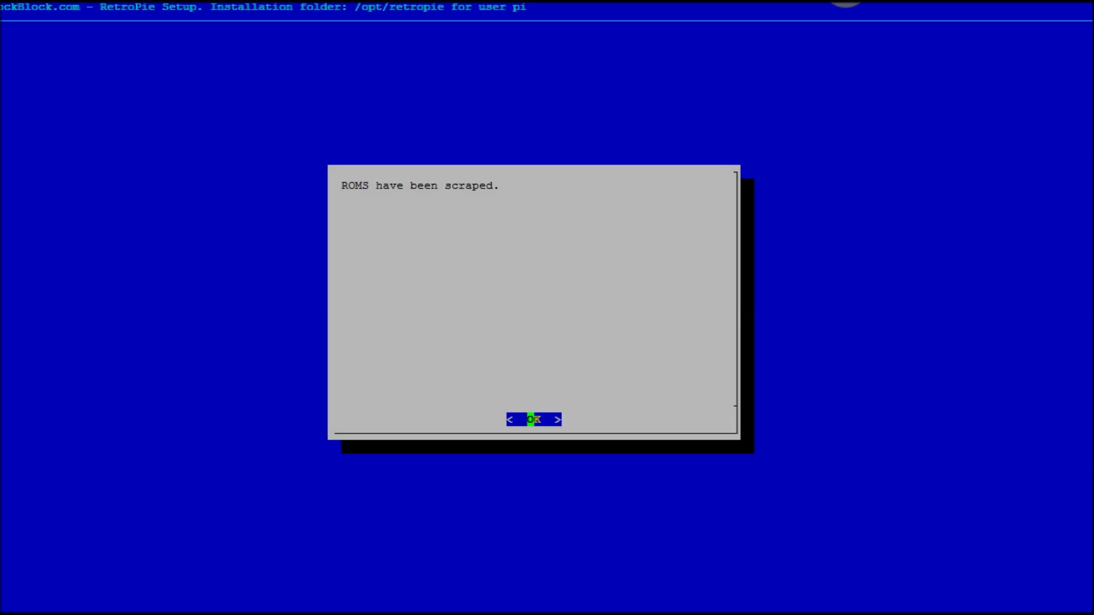
key("Return")
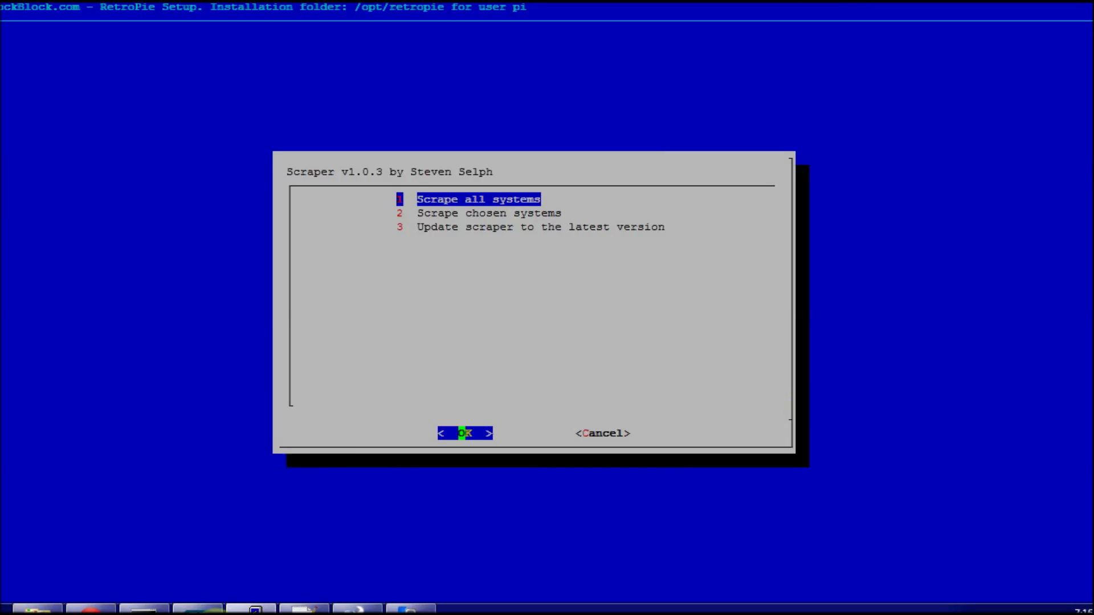
Step: Switch to WinSCP, open /home/pi/.emulationstation on the Pi, and refresh the remote listing
left_click(251, 610)
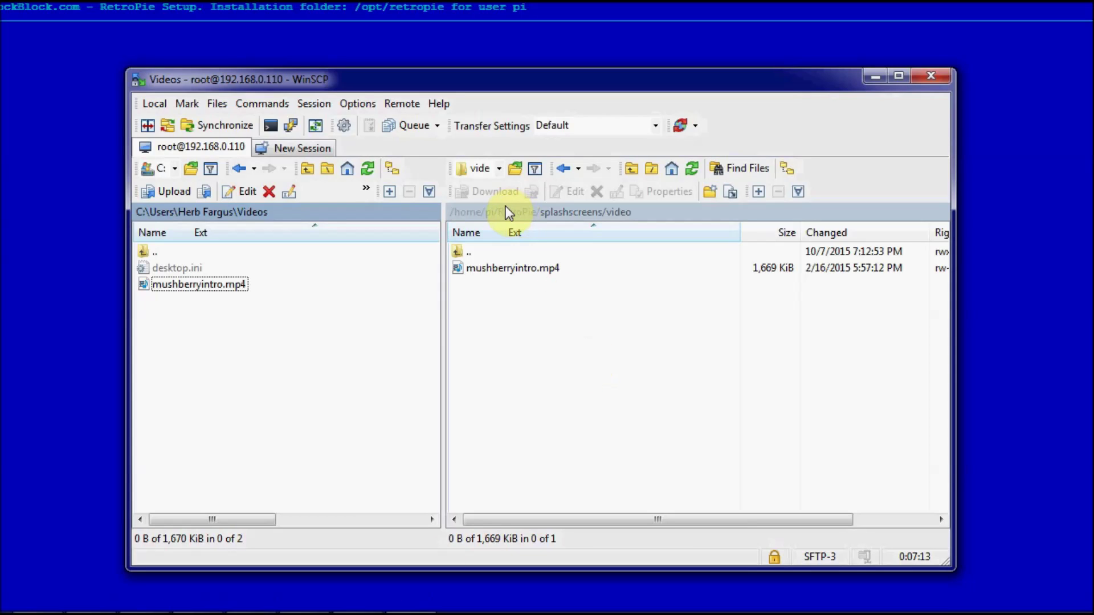
left_click(480, 212)
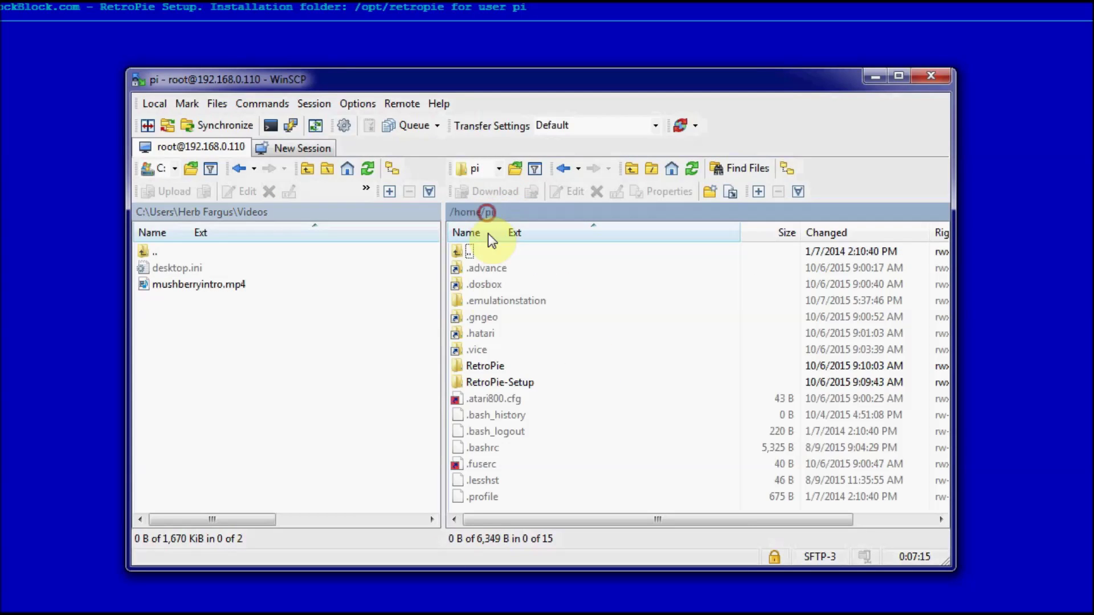
double_click(483, 294)
left_click(691, 169)
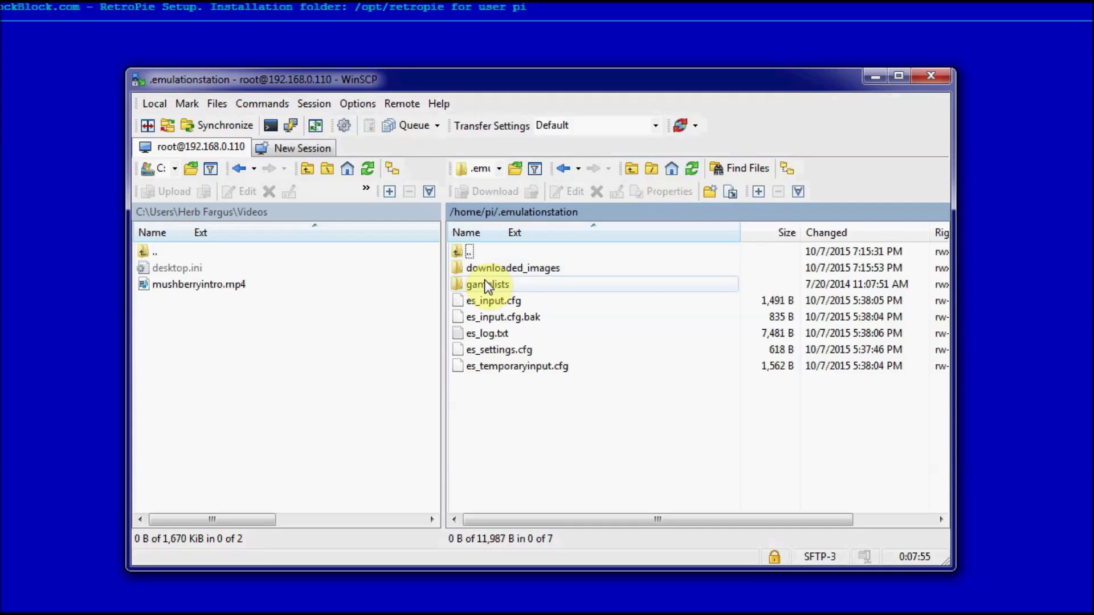
Step: Open the downloaded_images folder and its snes subfolder to inspect the scraped artwork
double_click(499, 269)
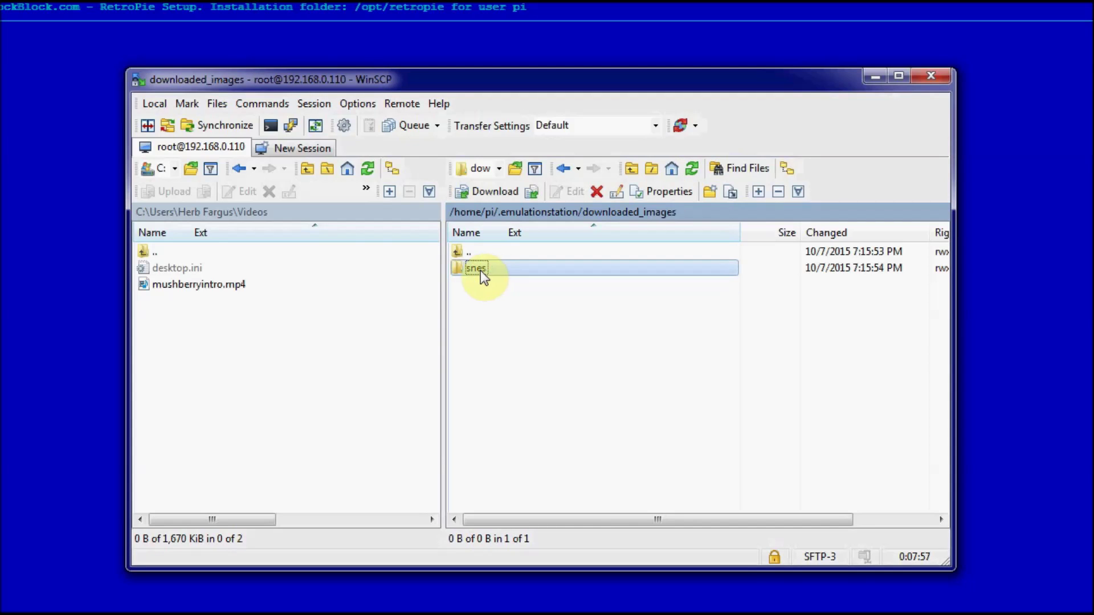
double_click(461, 253)
double_click(494, 268)
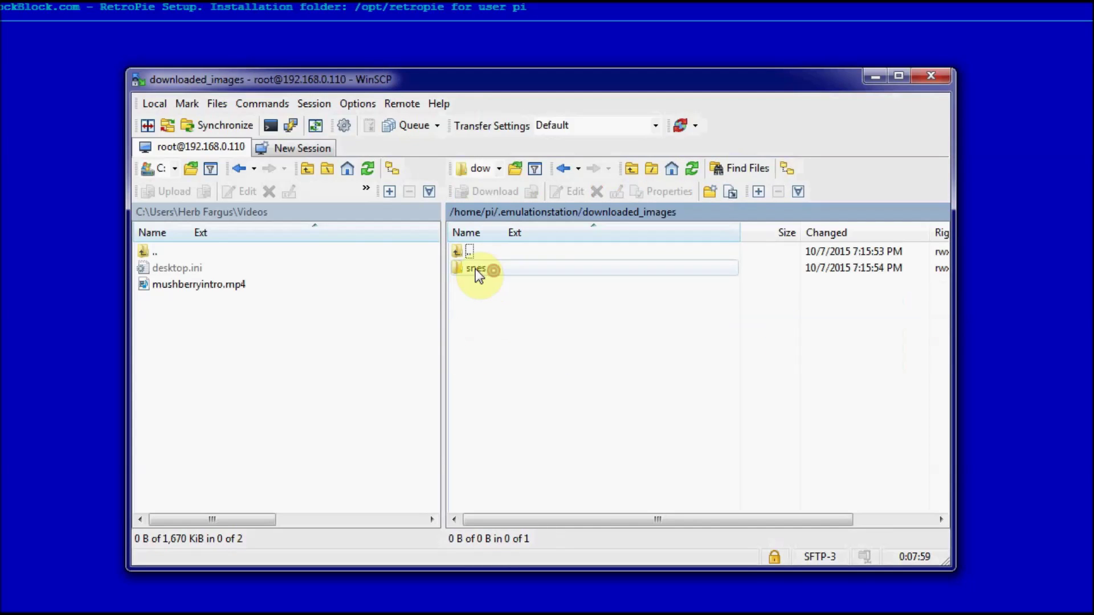
double_click(475, 268)
left_click(539, 267)
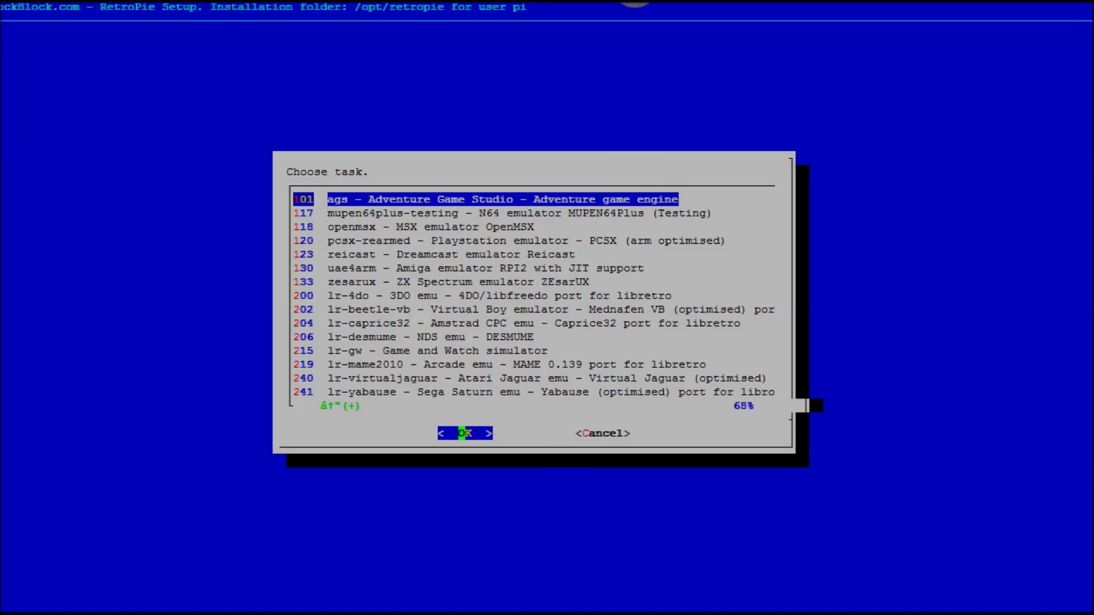
Step: Review the experimental packages in the setup script, down to the uae4arm Amiga emulator
key("Down")
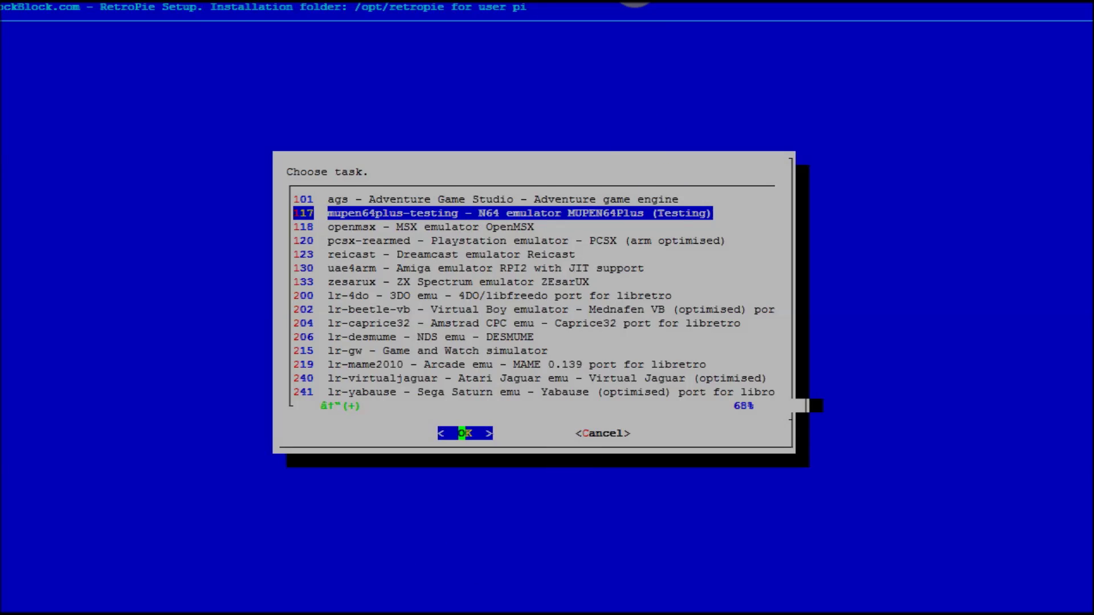
key("Down")
key("Down")
key("Down")
key("Down")
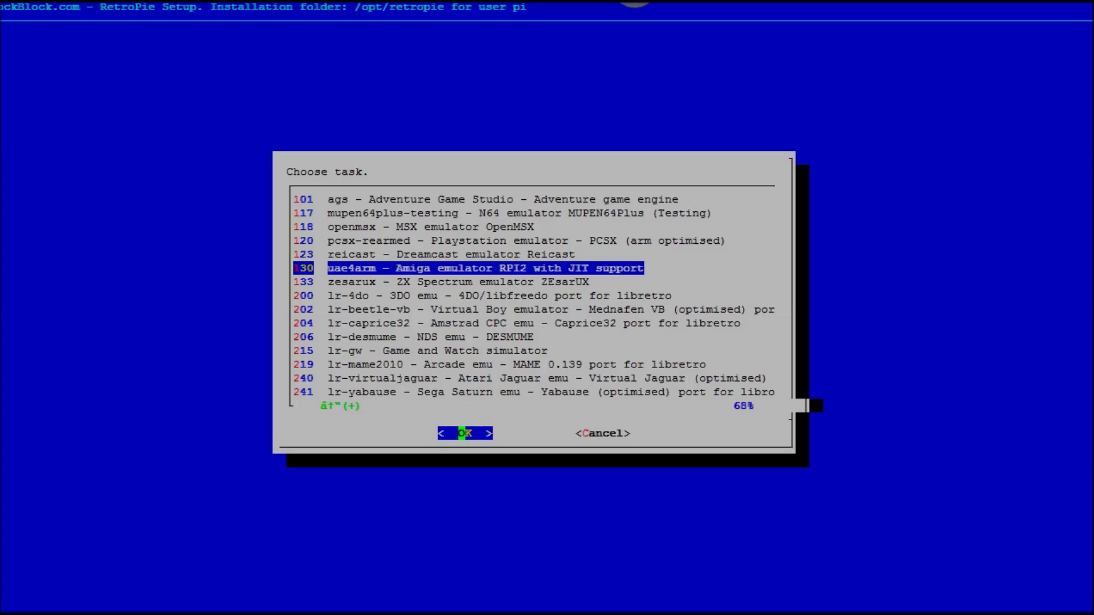
Step: Switch to Chrome, open the RetroPie-Setup wiki home page, and view its Getting Started and Emulators sections
mouse_move(199, 610)
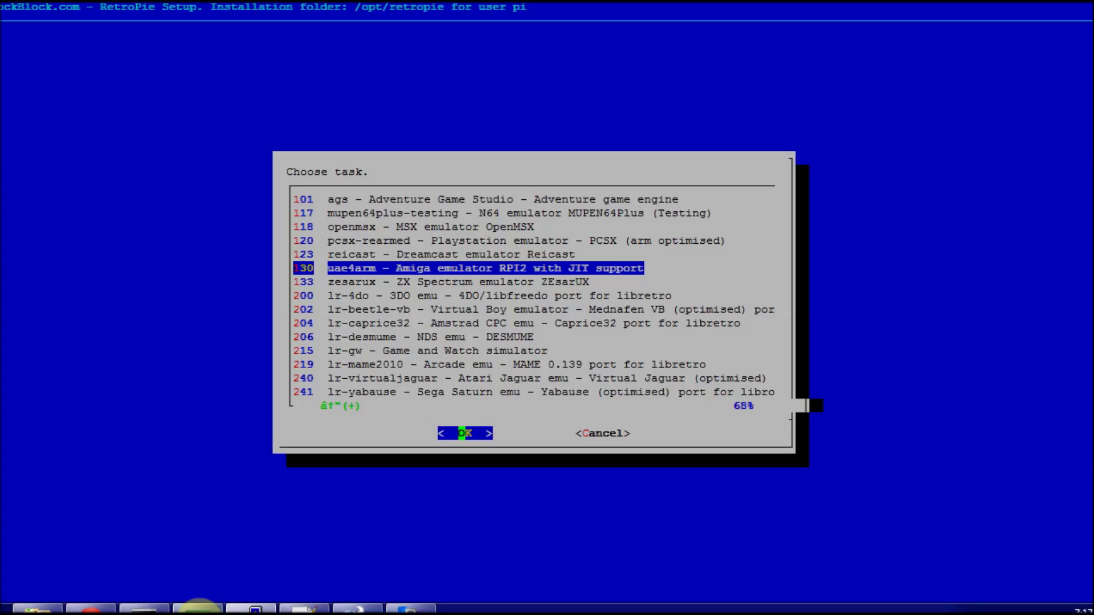
left_click(106, 607)
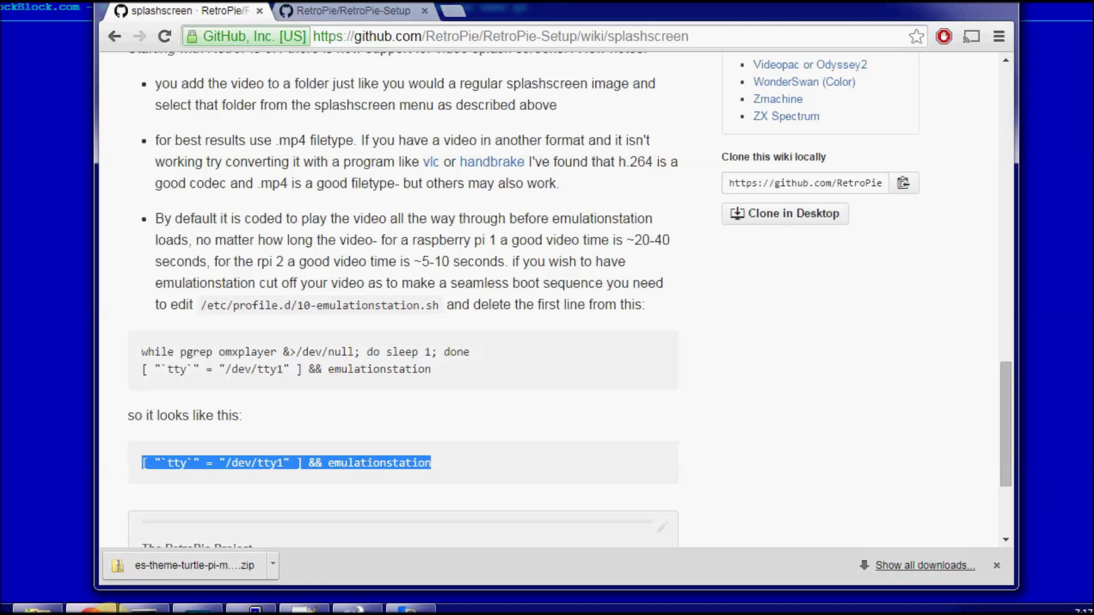
left_click_drag(1003, 436, 1003, 210)
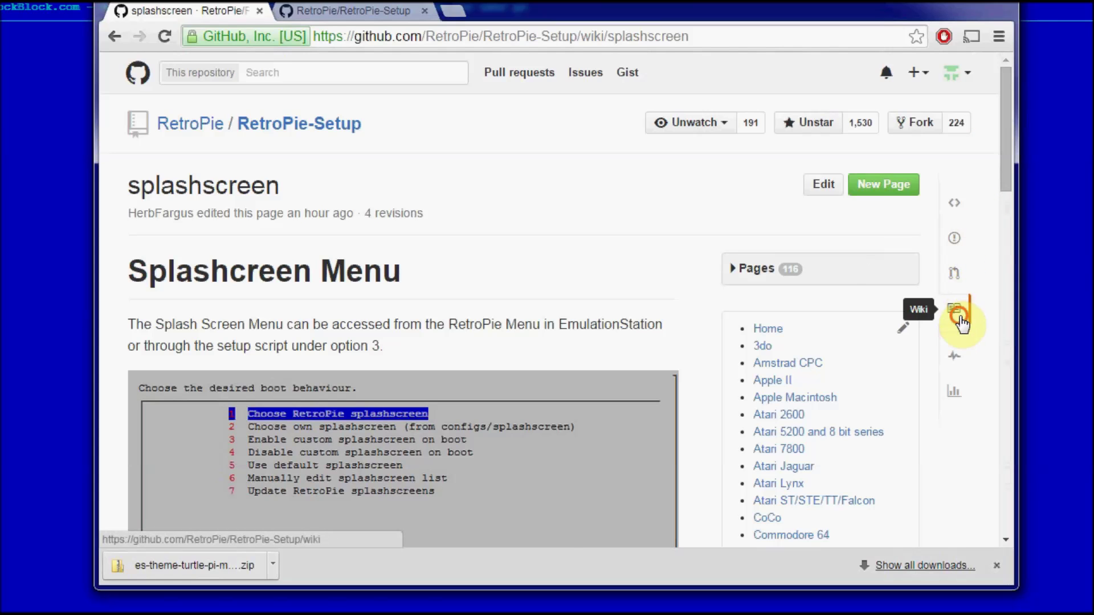
left_click(955, 309)
left_click_drag(1004, 86, 1017, 170)
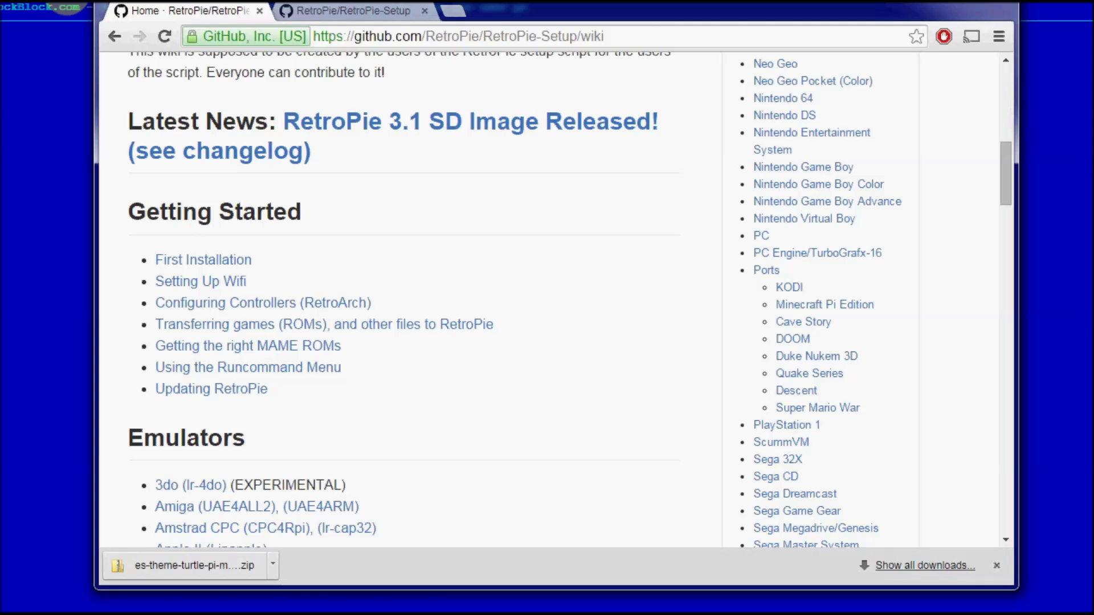
Step: Switch back to the RetroPie setup script and leave the experimental packages list
key("alt+Tab")
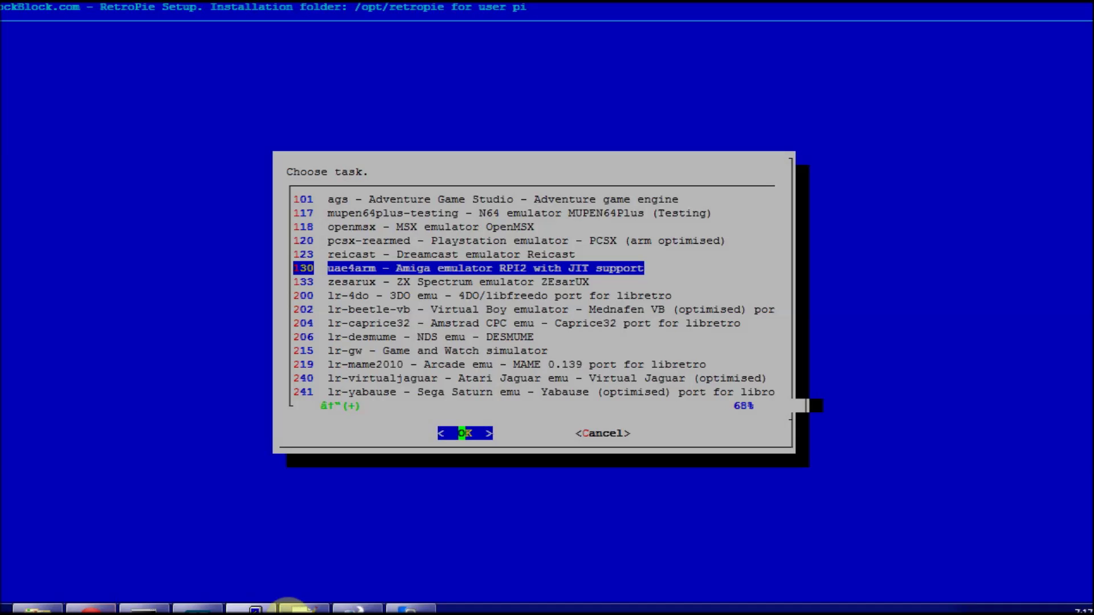
left_click(303, 608)
left_click(305, 607)
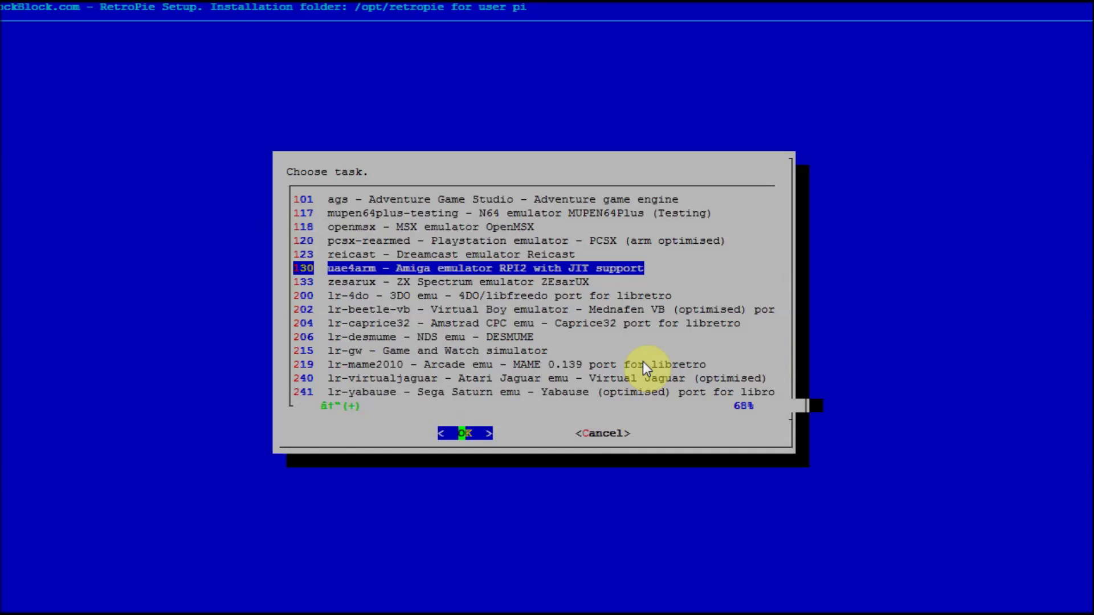
key("Tab")
key("Return")
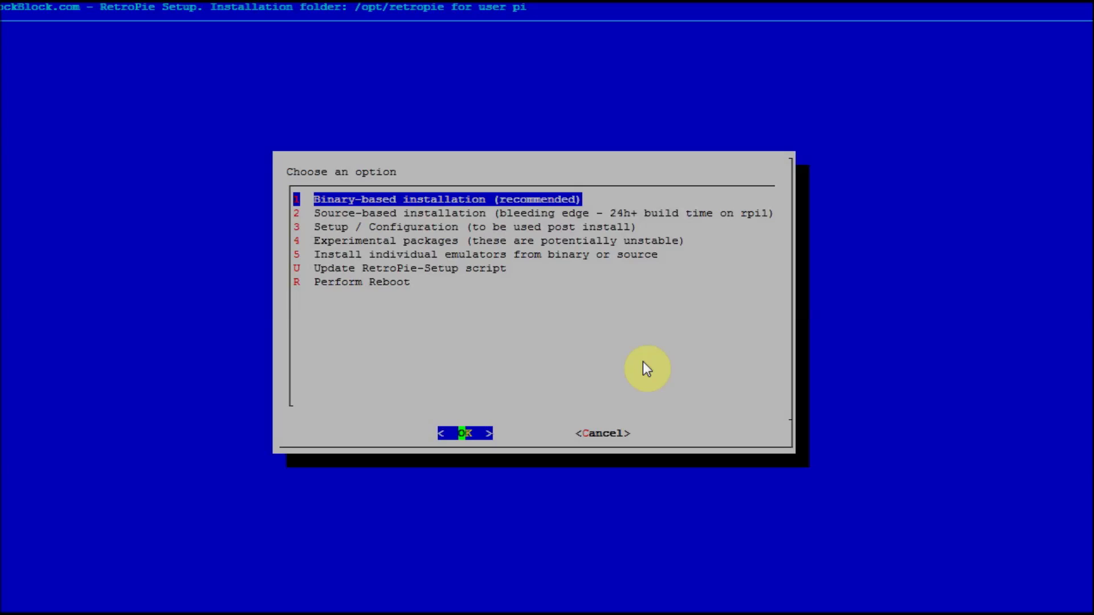
Step: Open Setup / Configuration and launch task 307, Install themes for Emulation Station
key("Down")
key("Down")
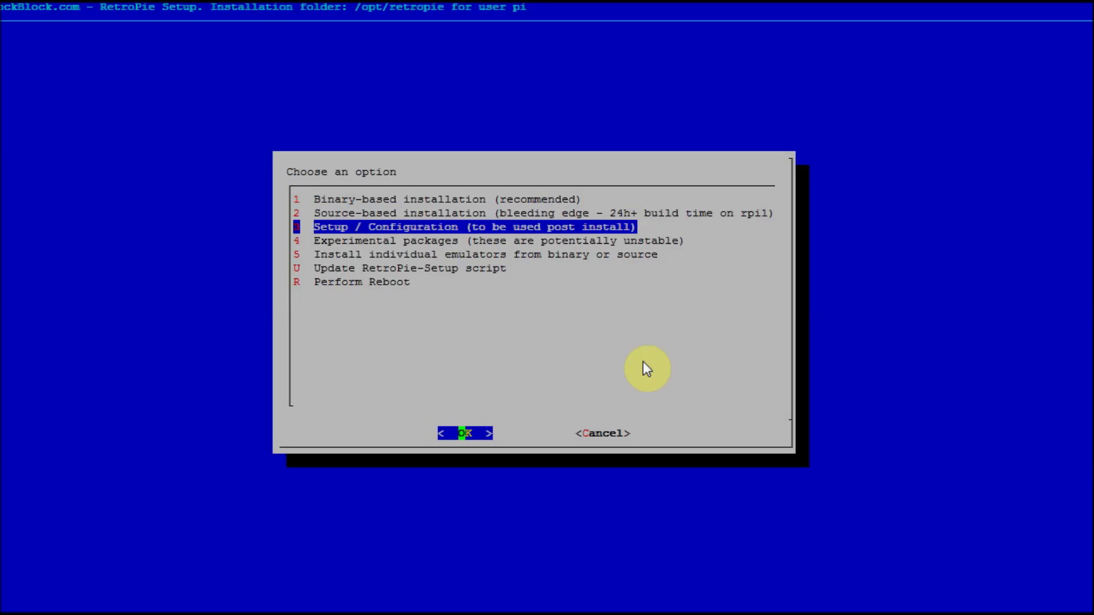
key("Return")
key("Down")
key("Down")
key("Down")
key("Down")
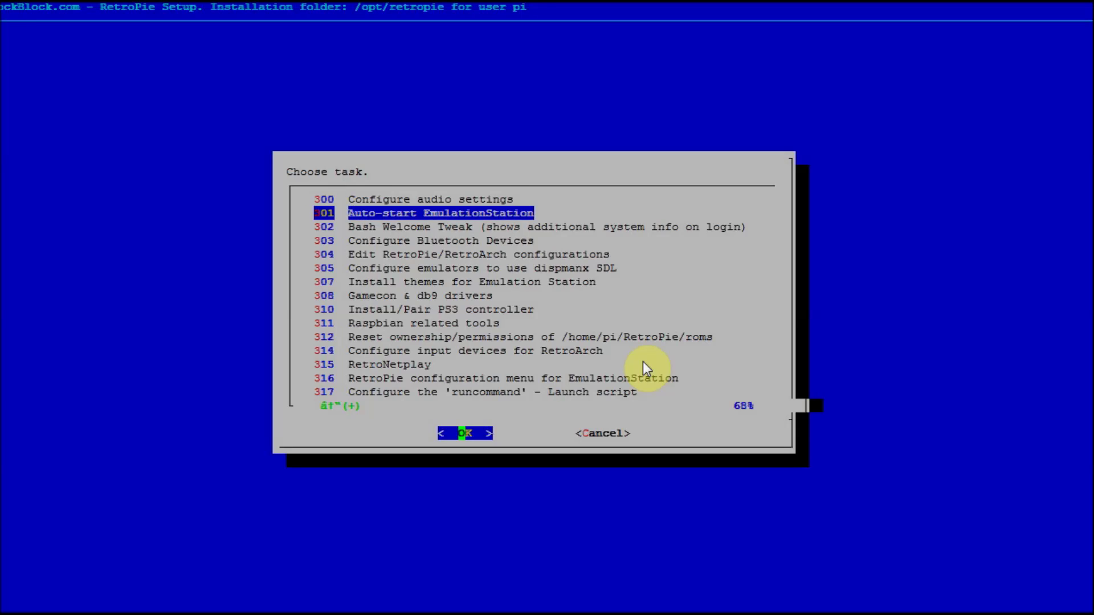
key("Down")
key("Down")
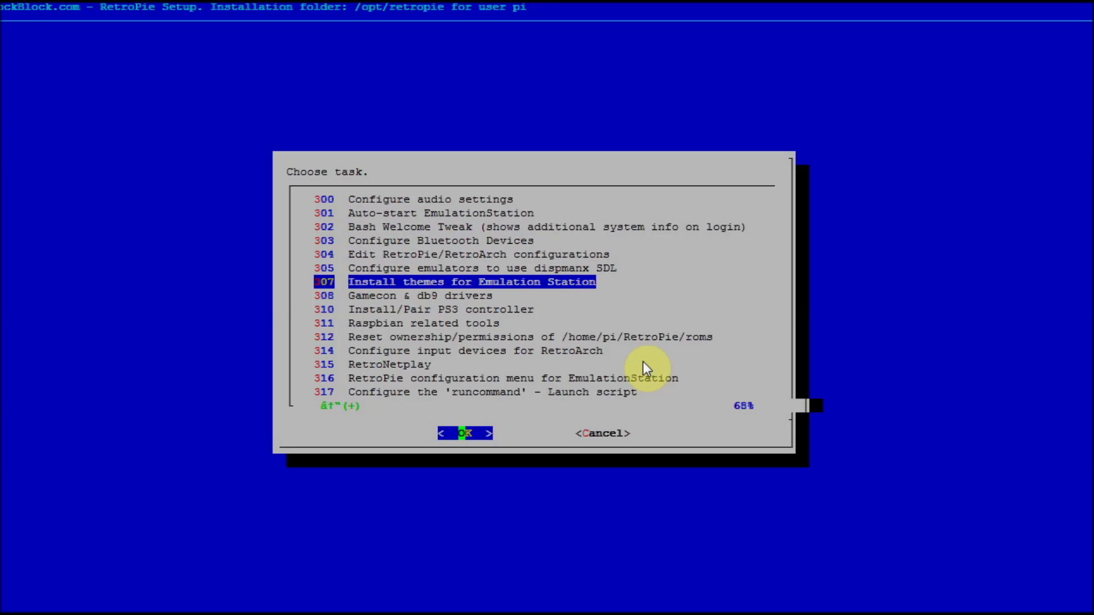
key("Return")
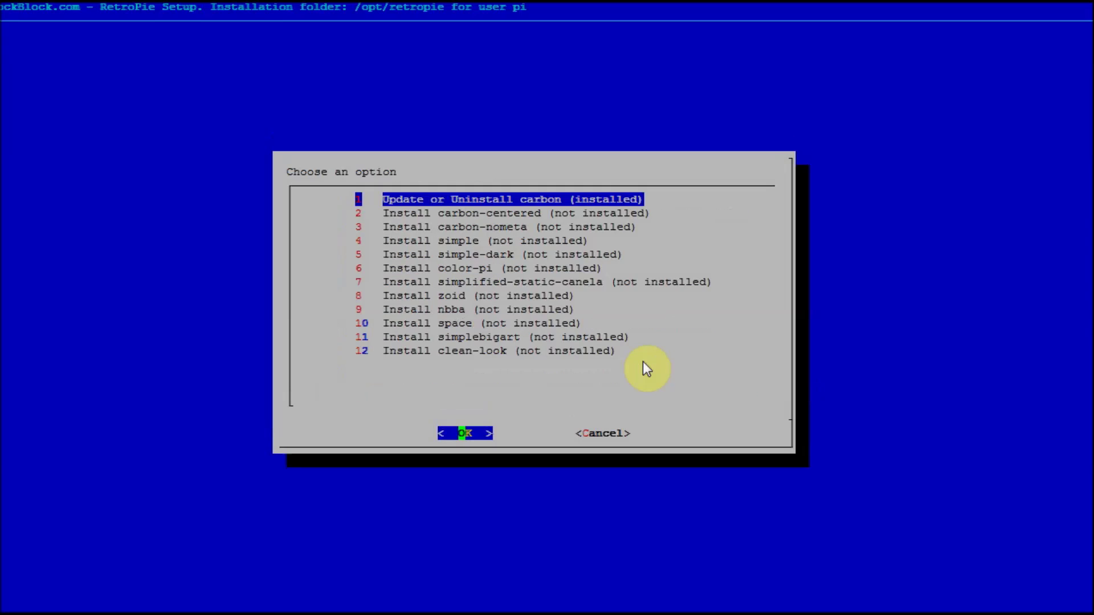
Step: Install the turtle-pi theme from the list of EmulationStation themes
key("Down")
key("Down")
key("Down")
key("Down")
key("Down")
key("Down")
key("Down")
key("Down")
key("Down")
key("Down")
key("Down")
key("Down")
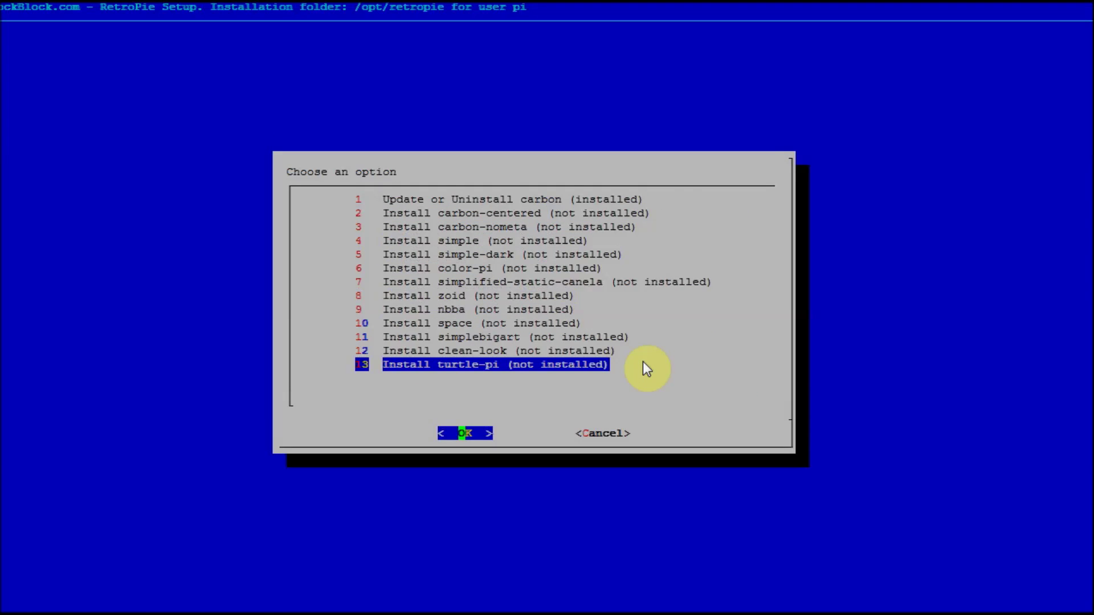
key("Return")
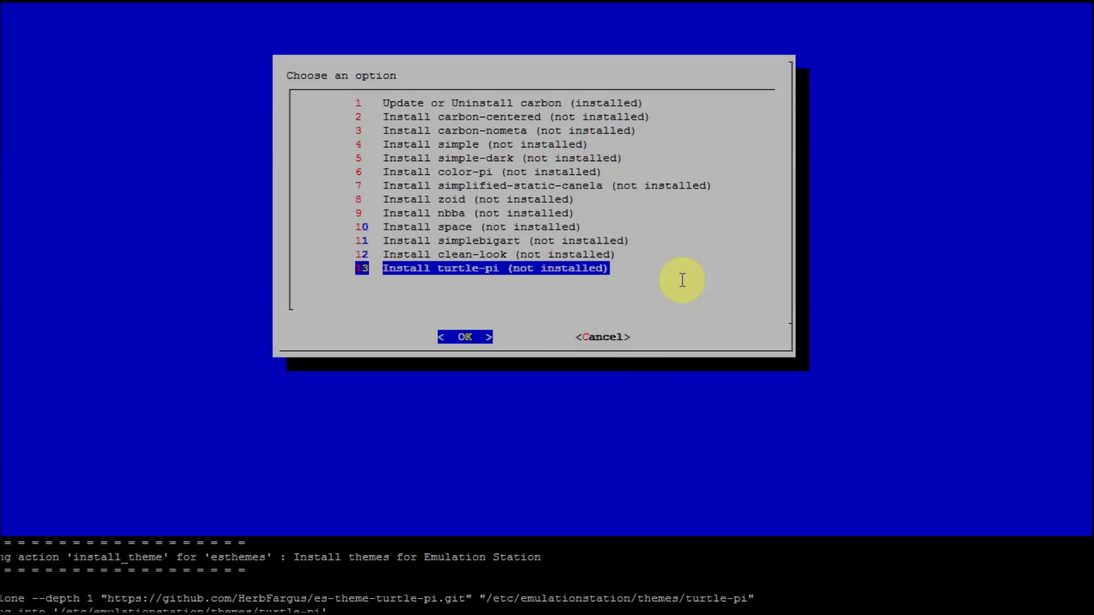
Step: Leave the theme list and switch to the EmulationStation window
key("Tab")
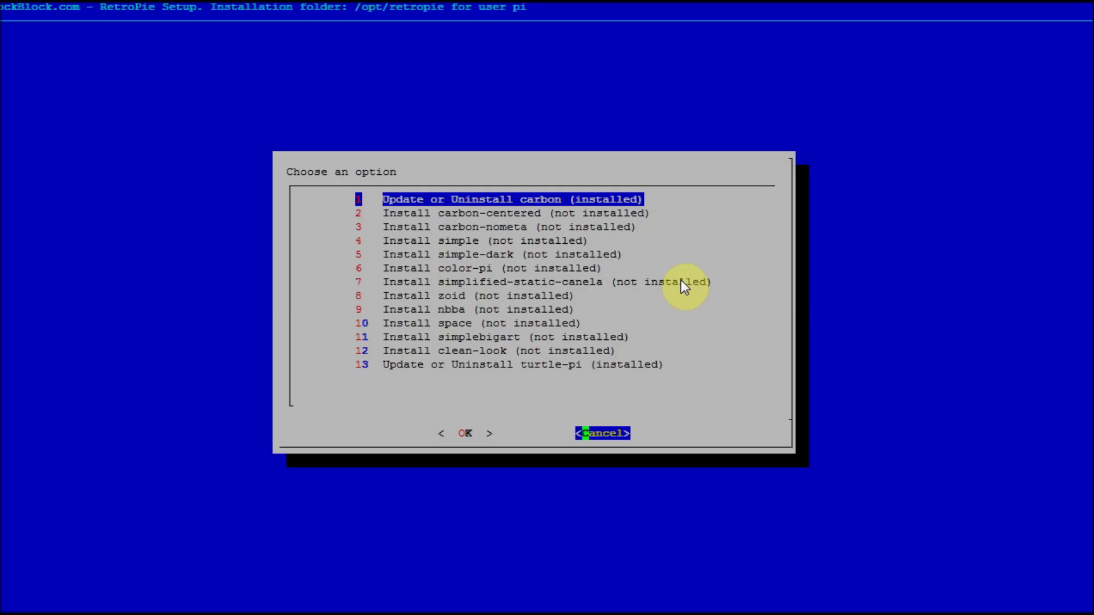
key("Return")
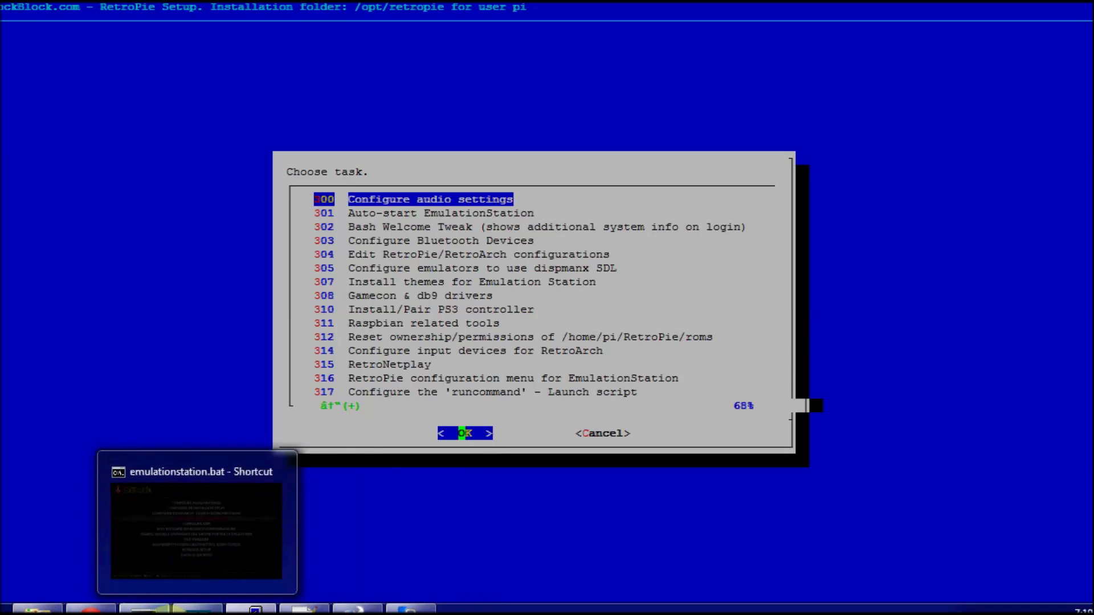
left_click(143, 609)
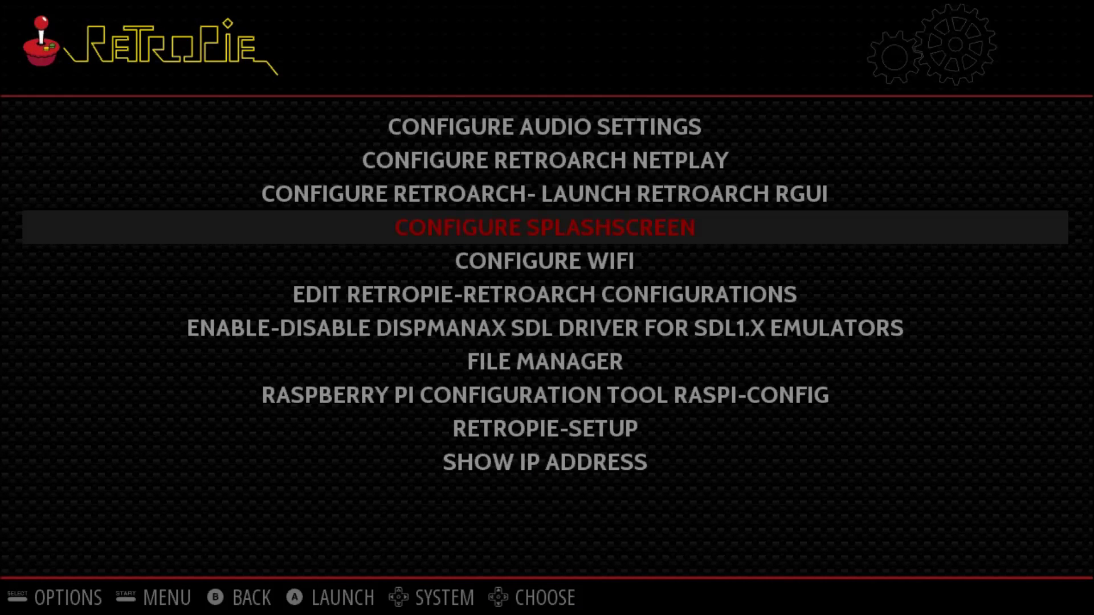
Step: Open the UI Settings of EmulationStation
key("Return")
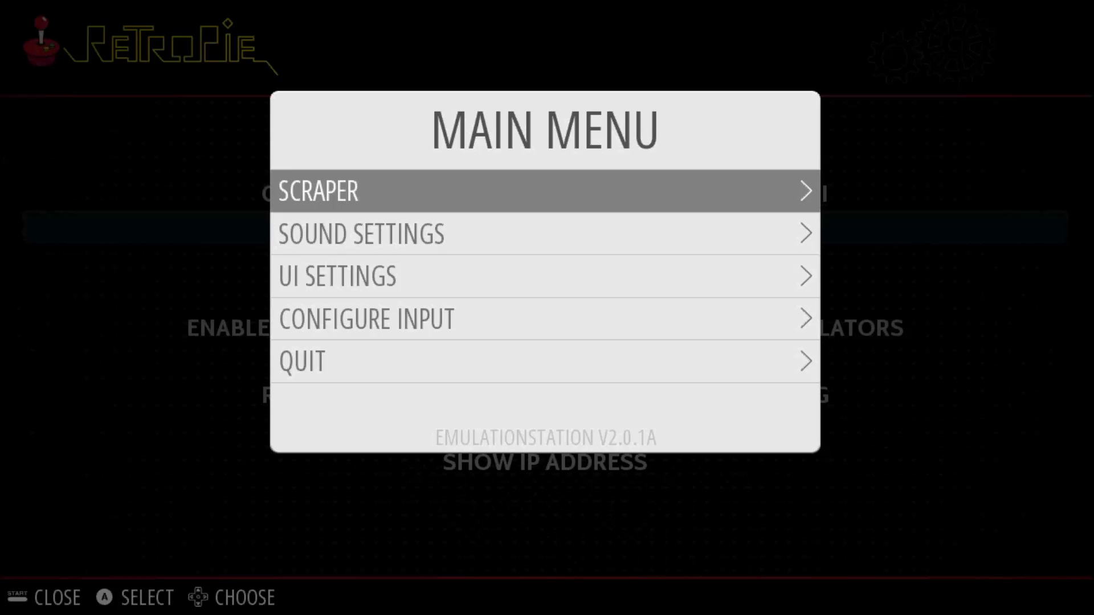
key("Down")
key("Down")
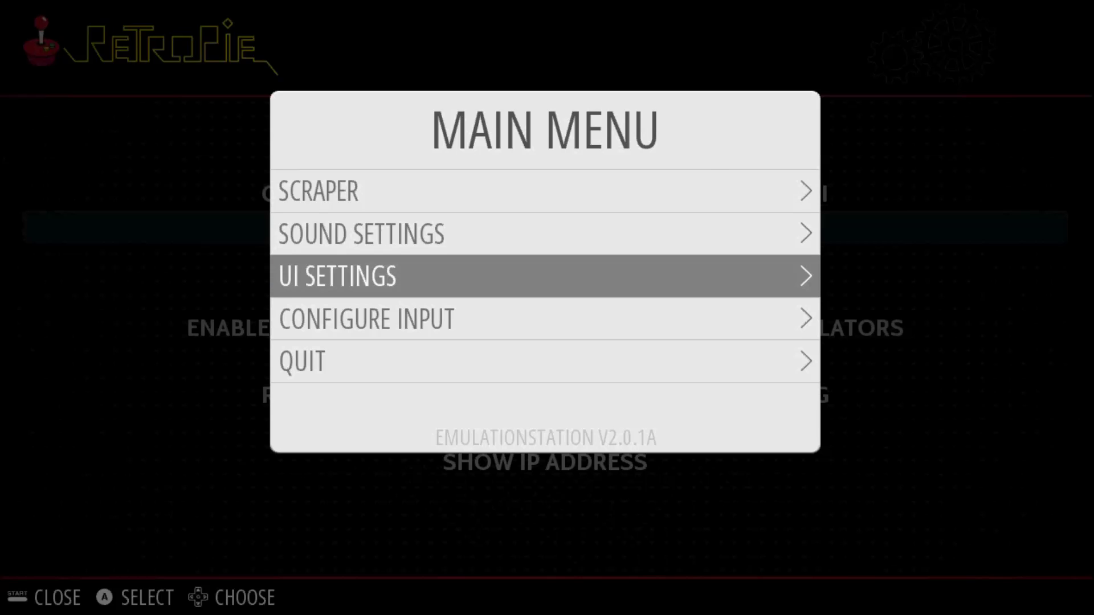
key("Return")
Step: Set the theme set to ES-THEME-TURTLE-PI-MASTER and close the settings to apply it
key("Down")
key("Down")
key("Down")
key("Down")
key("Down")
key("Down")
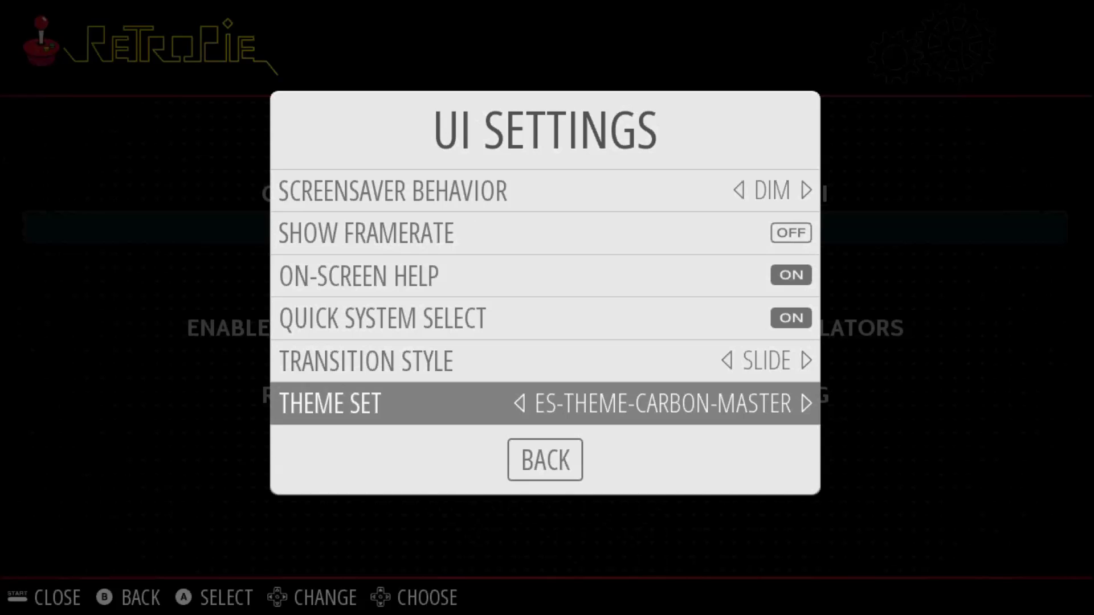
key("Right")
key("Right")
key("Right")
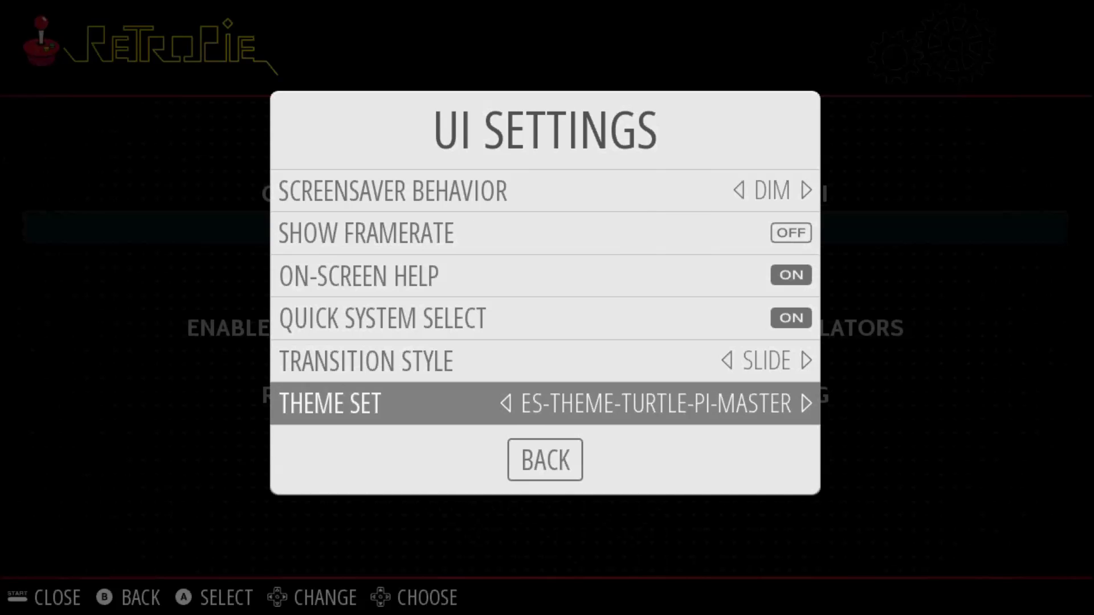
key("Return")
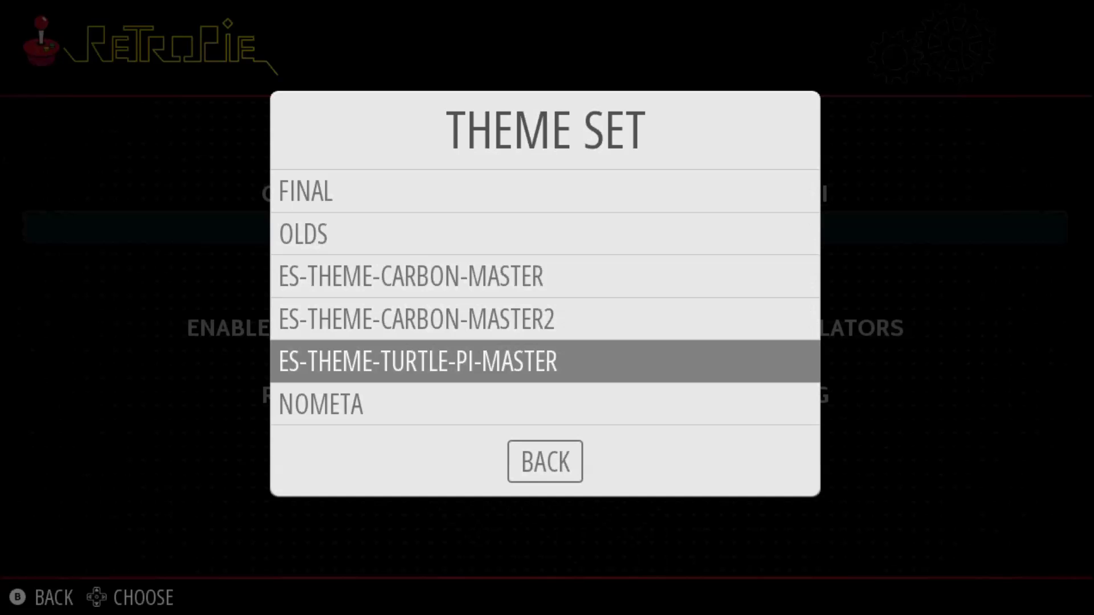
key("Return")
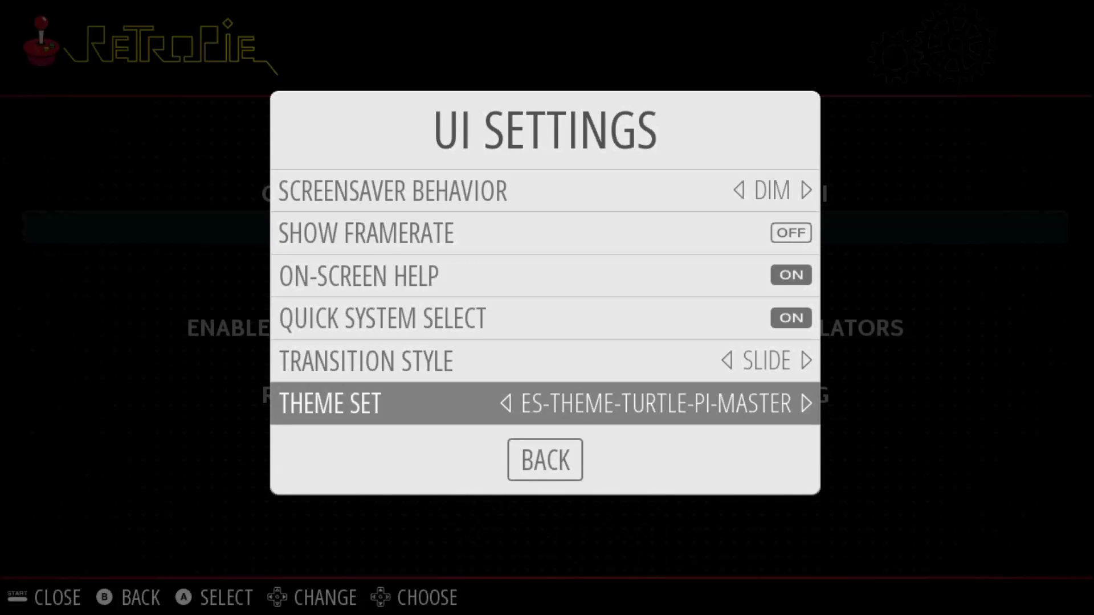
key("Escape")
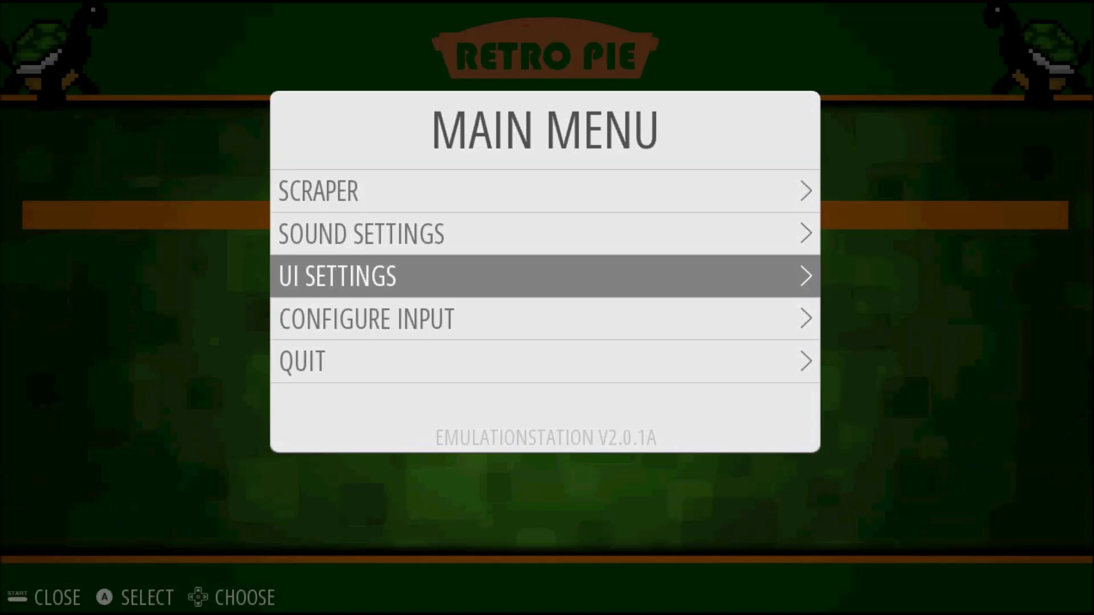
key("Escape")
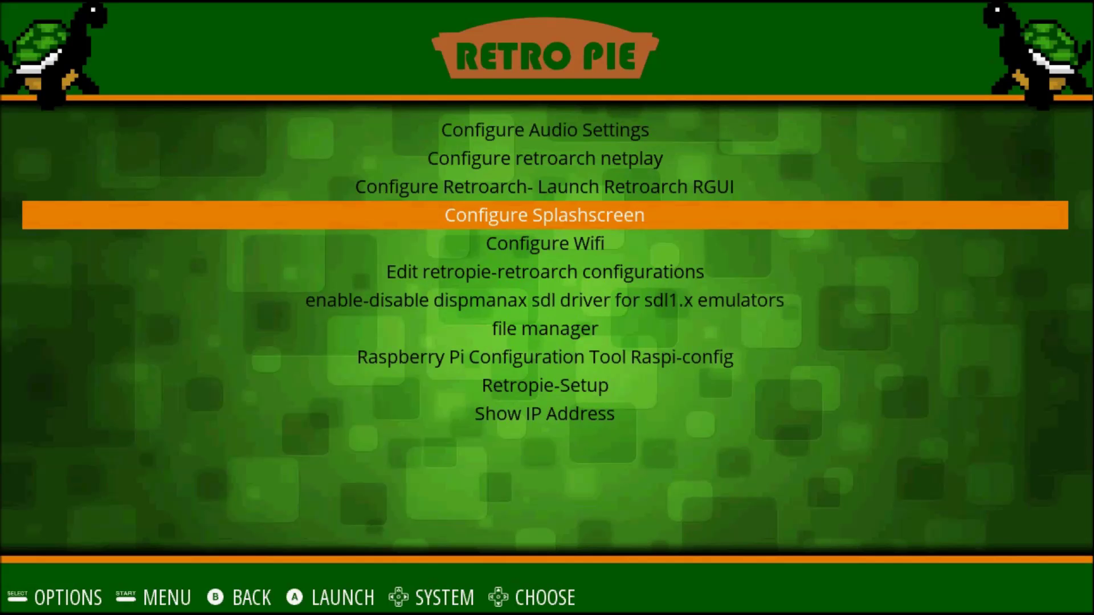
Step: Browse from the RetroPie list through the neighbouring systems' game lists to examine how the turtle-pi theme looks
key("Right")
key("Left")
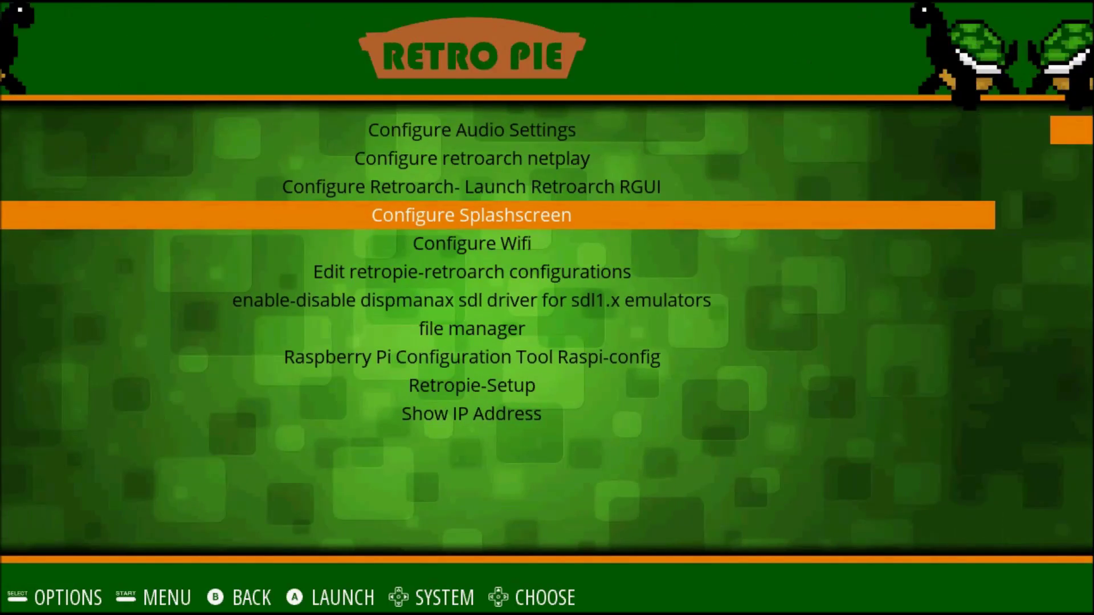
key("Right")
key("Left")
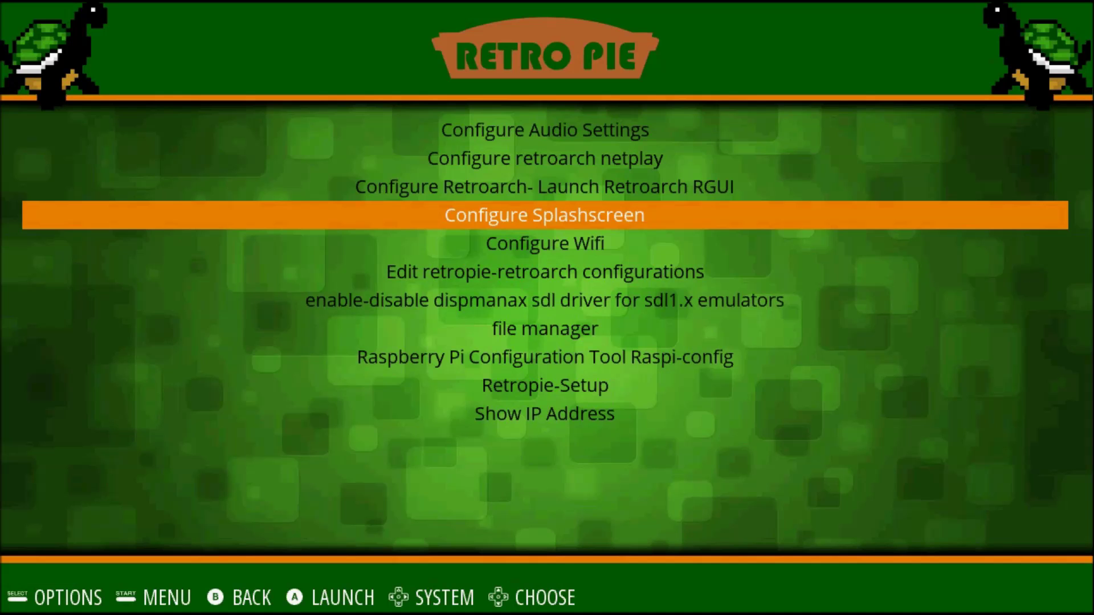
key("Right")
key("Right")
key("Right")
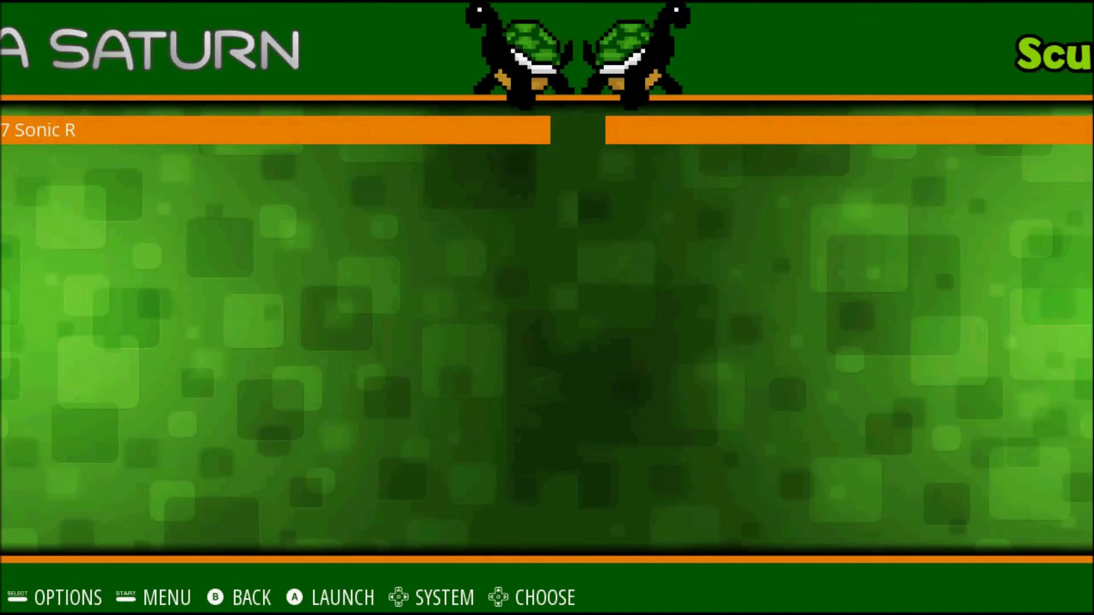